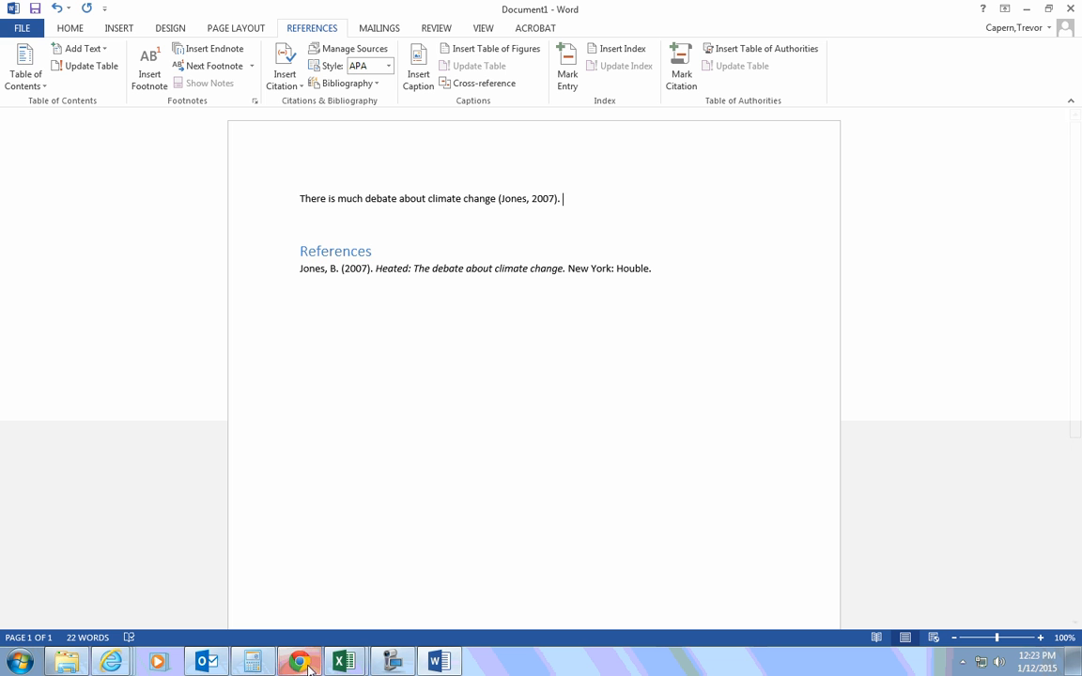
# Switch to Chrome and highlight the sentence about 2.6 to 4 ºC of warming on the WWF climate change page
pyautogui.moveTo(309, 665)
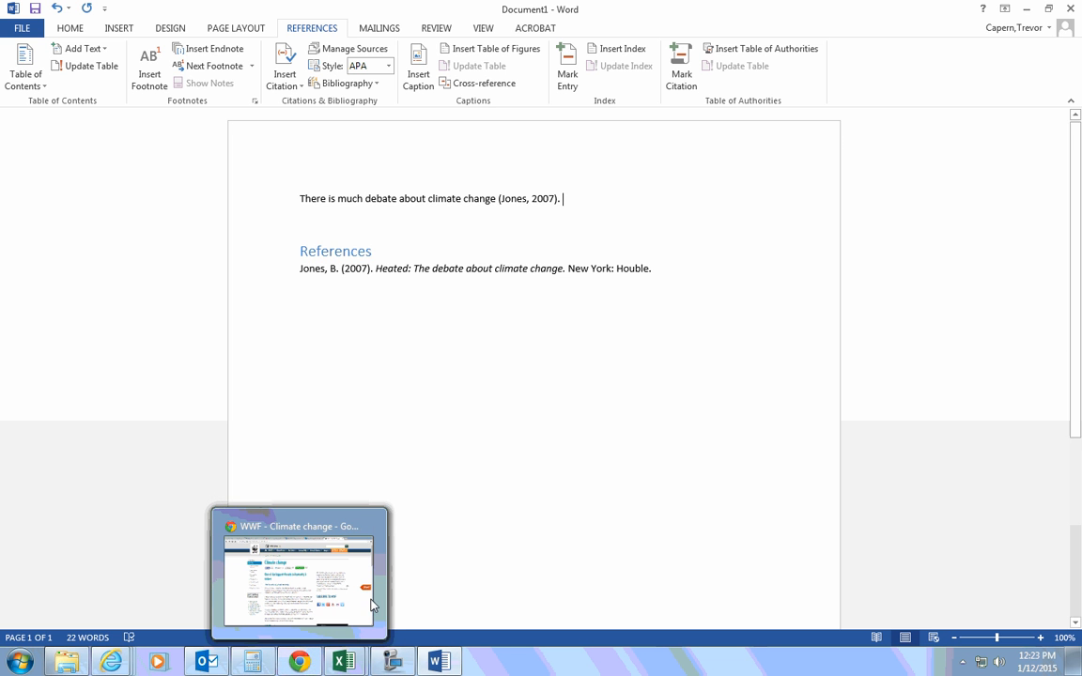
pyautogui.click(286, 592)
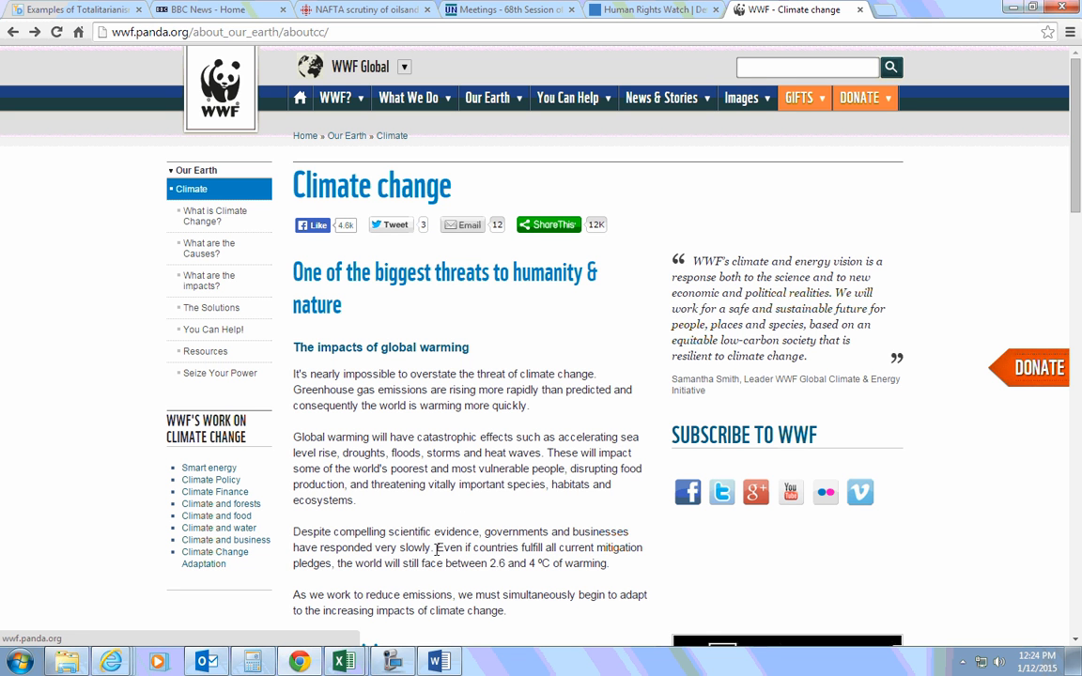
pyautogui.moveTo(436, 549); pyautogui.dragTo(617, 563)
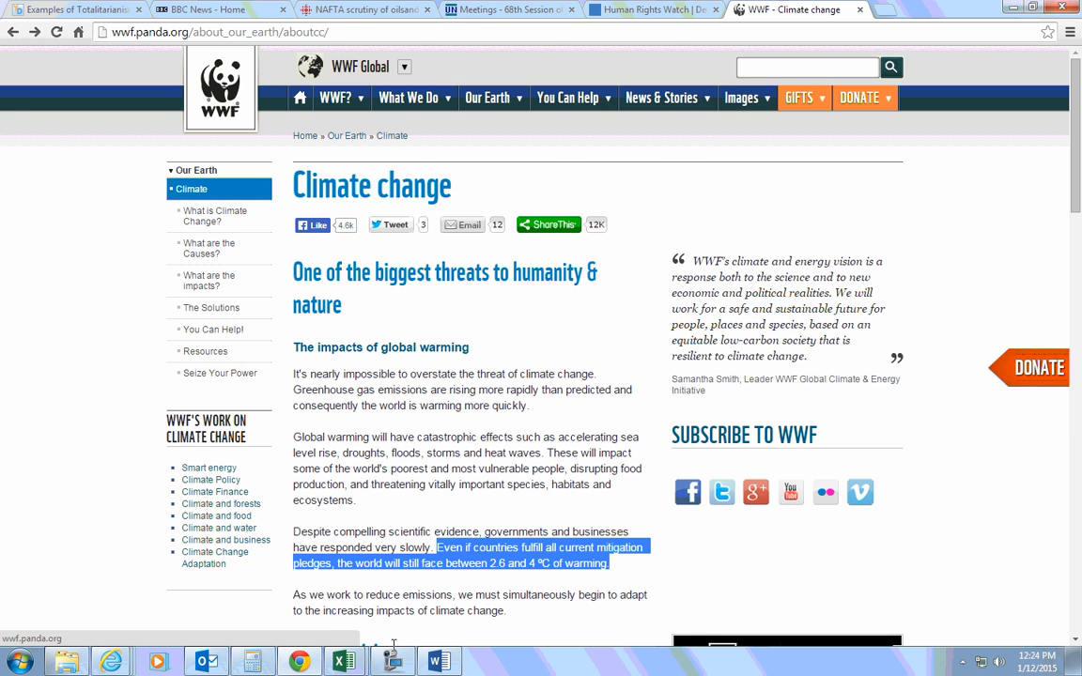
# Switch to Word and add "The world will face rising temperatures between 2.6 and 4C even if it meets its current pledges" after the first sentence
pyautogui.click(440, 663)
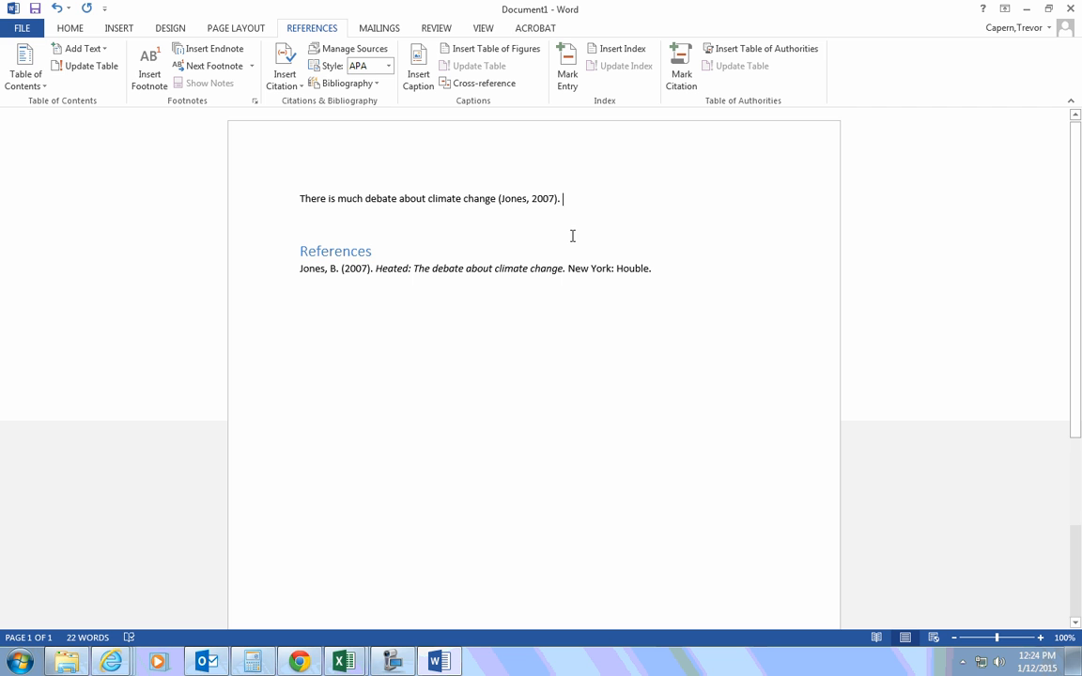
pyautogui.write('T')
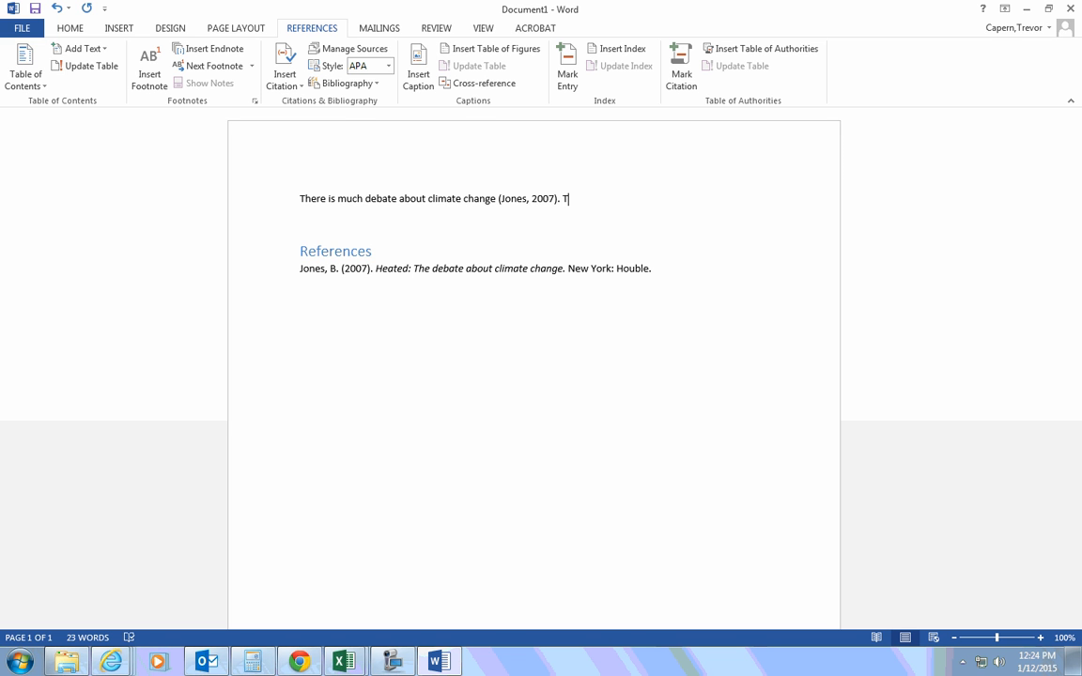
pyautogui.write('he world will face rising temp')
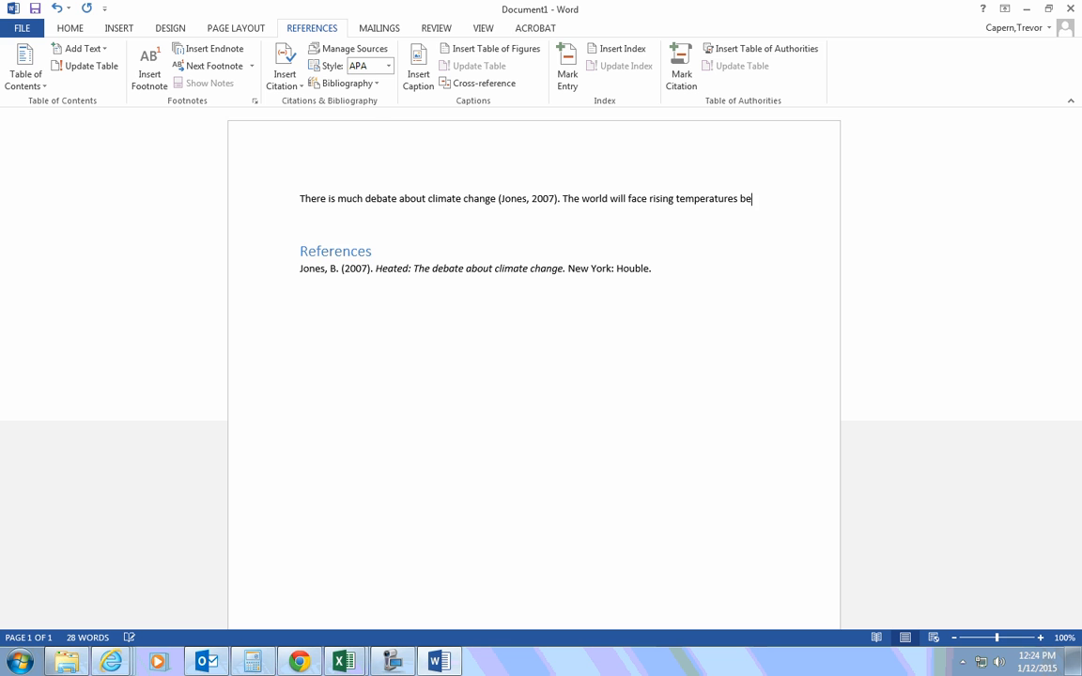
pyautogui.write('eratures')
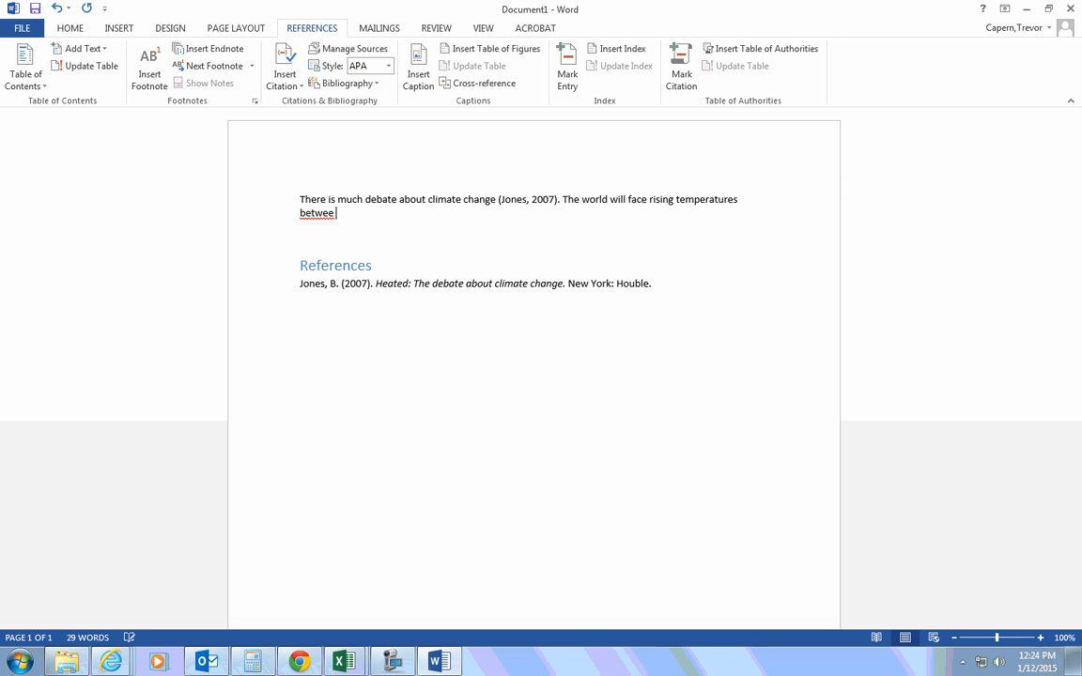
pyautogui.press('BackSpace')
pyautogui.write('n 2.6 and 4C even if it meets in')
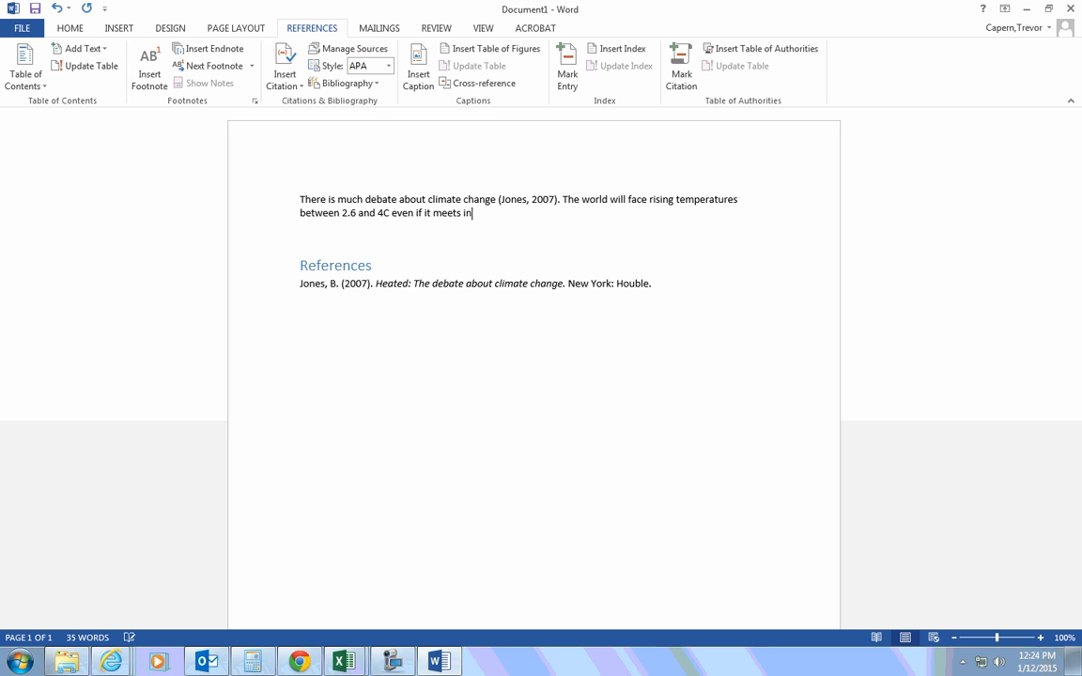
pyautogui.press('BackSpace')
pyautogui.write('t pledges')
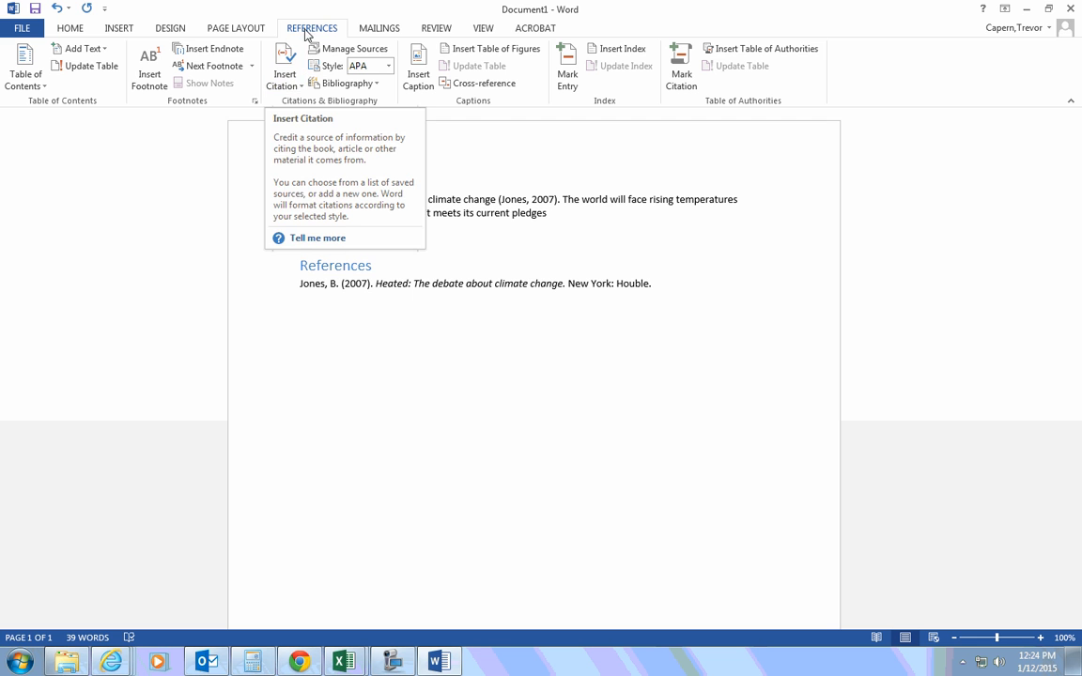
# Start a new citation source after the added sentence and set its source type to Web site
pyautogui.click(290, 86)
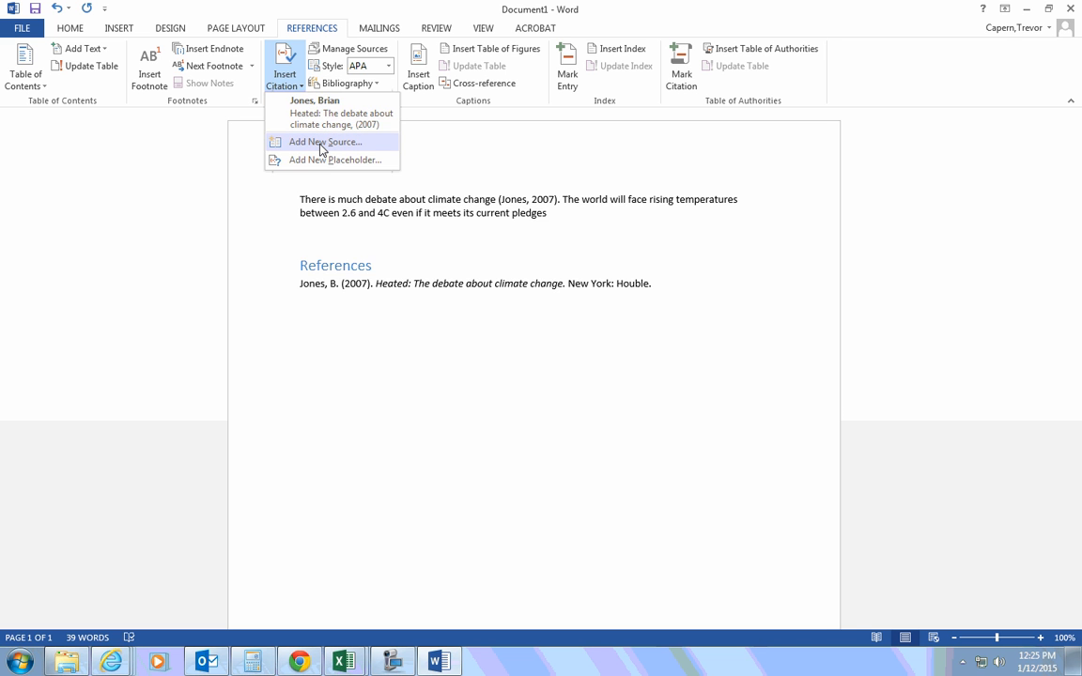
pyautogui.click(322, 148)
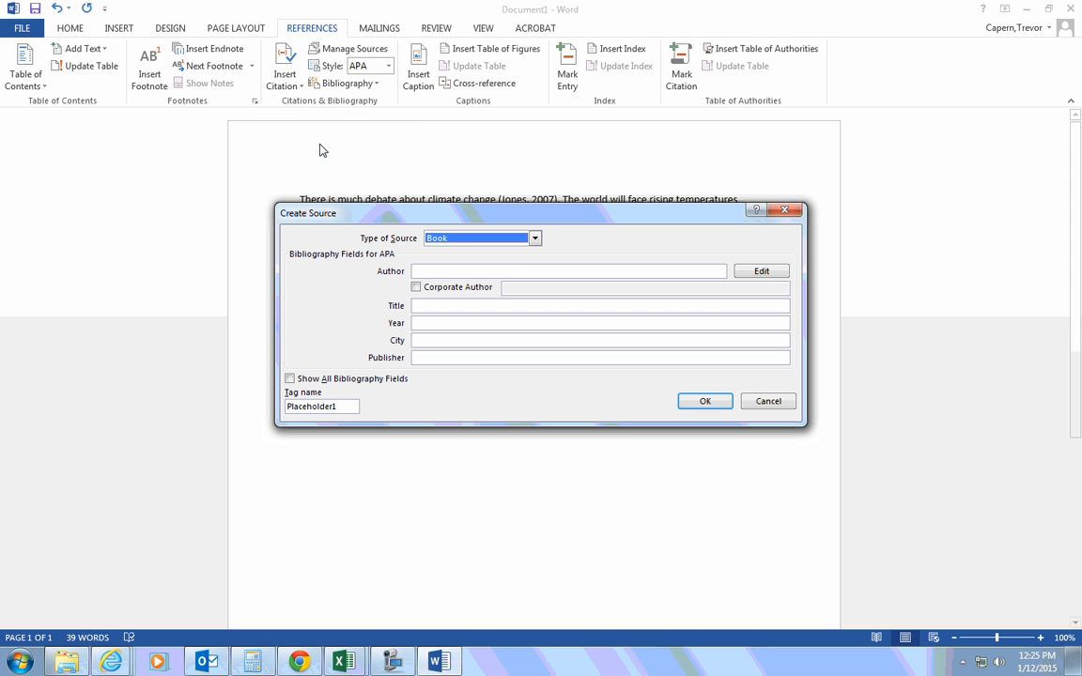
pyautogui.click(534, 239)
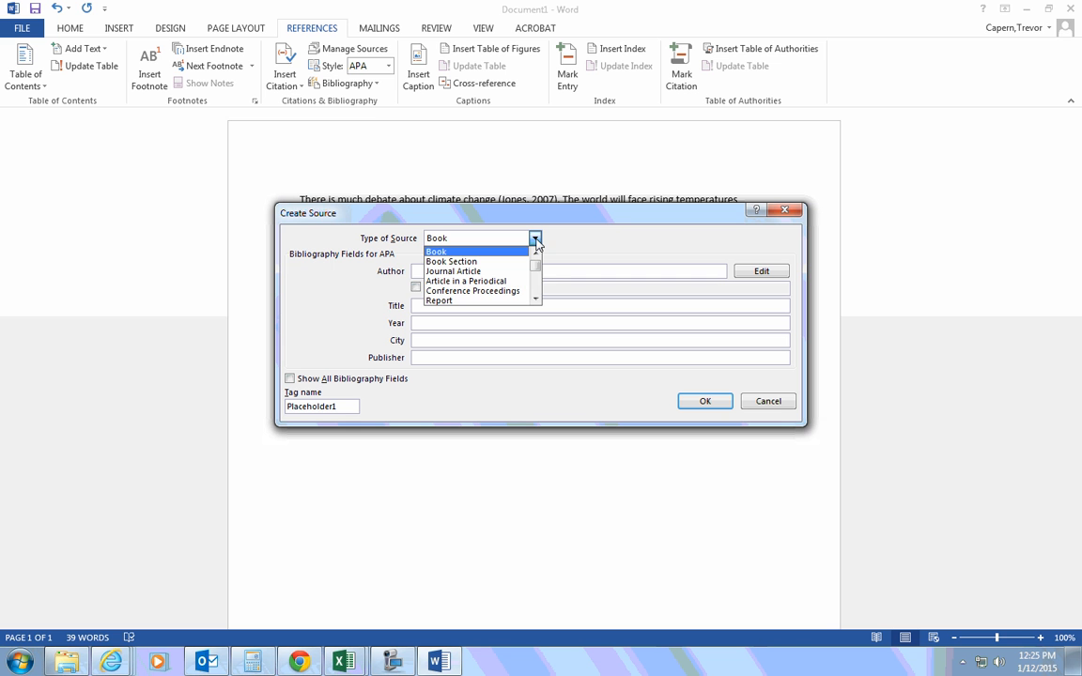
pyautogui.moveTo(536, 265); pyautogui.dragTo(538, 278)
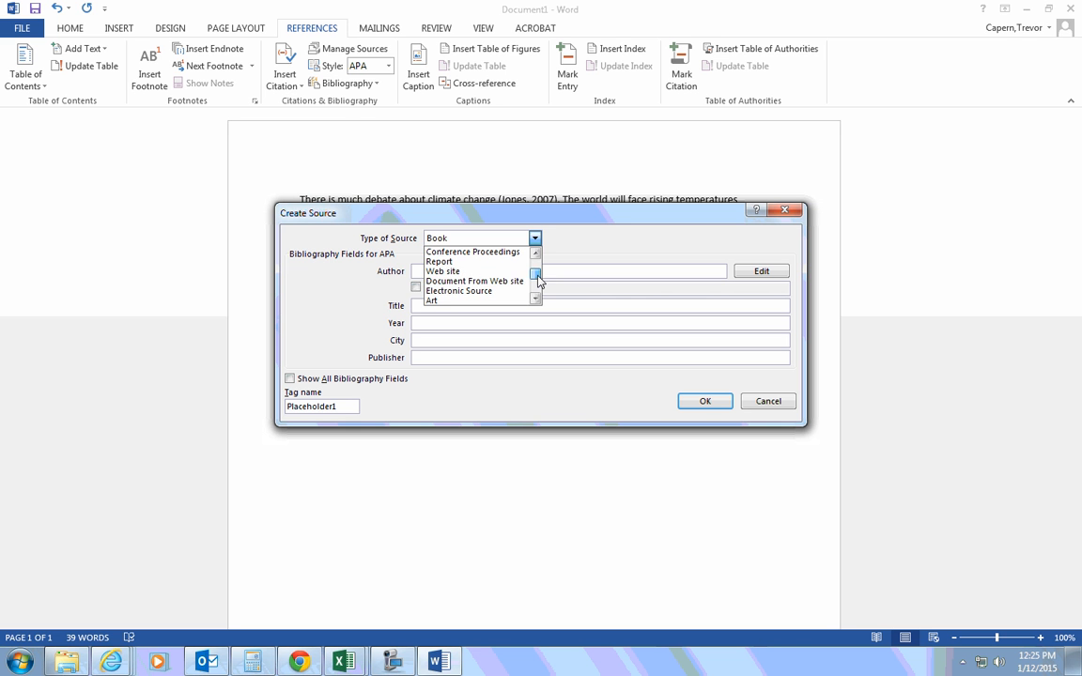
pyautogui.click(475, 271)
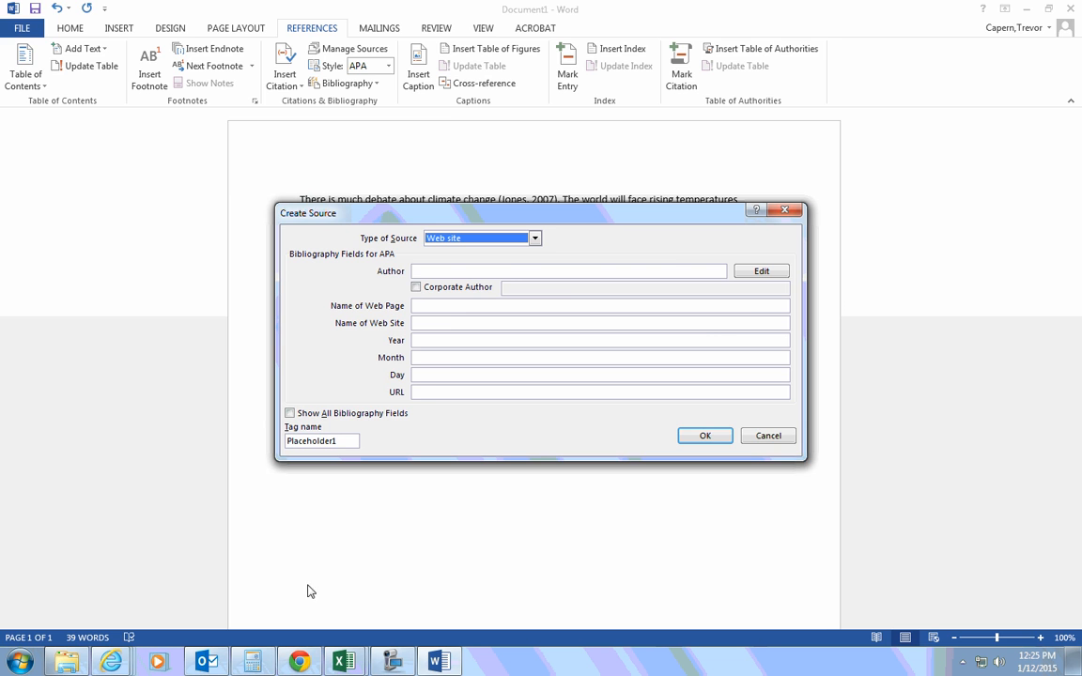
# Check the WWF page in Chrome for an author, and in Word set the source's corporate author to World Wildlife Fund
pyautogui.click(300, 659)
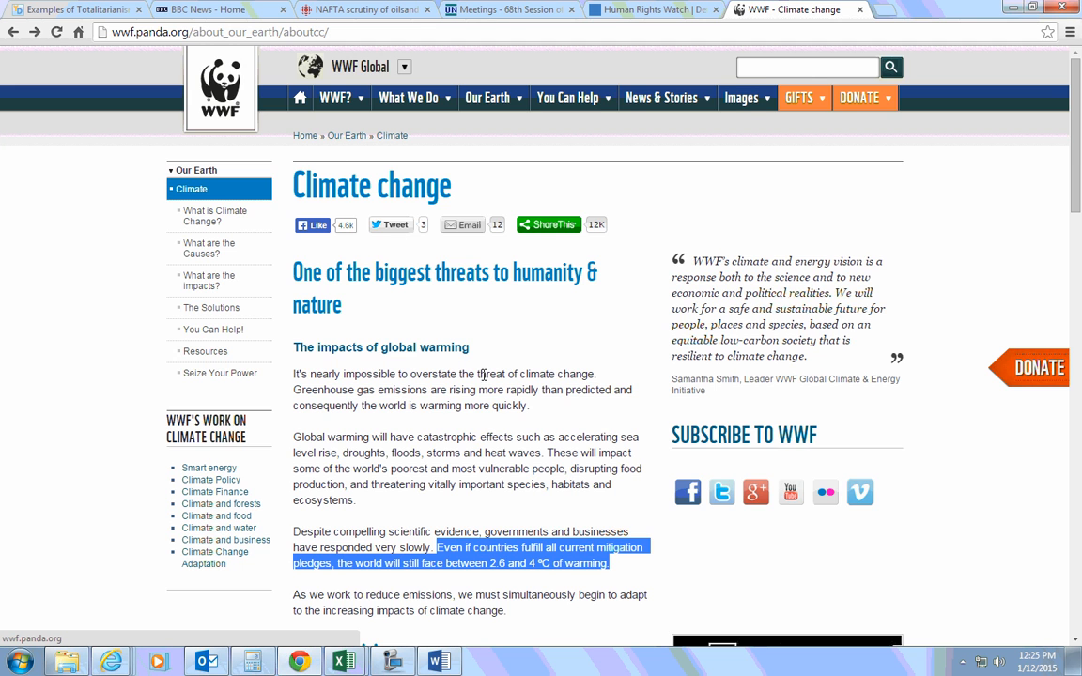
pyautogui.scroll(-7, 527, 365)
pyautogui.scroll(7, 489, 385)
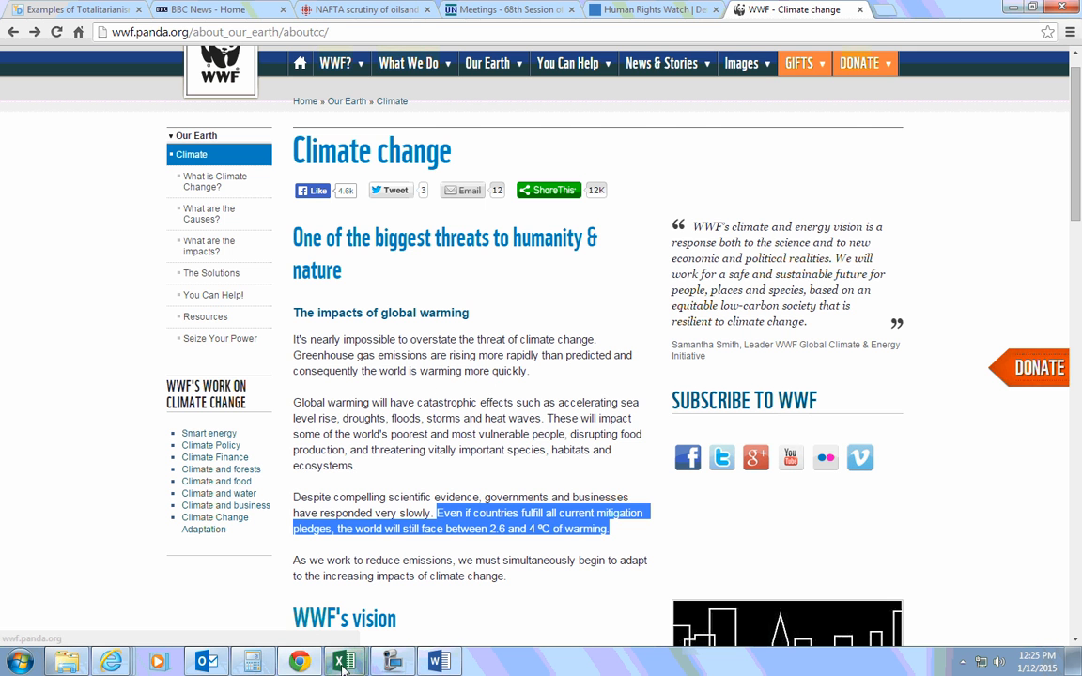
pyautogui.click(439, 661)
pyautogui.click(416, 287)
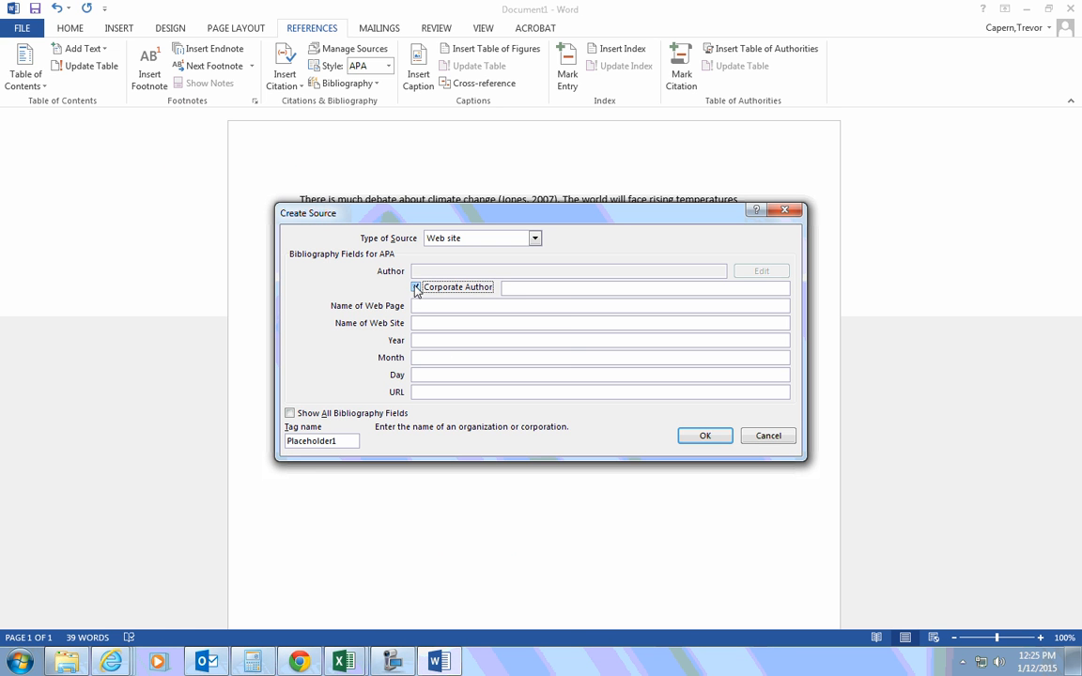
pyautogui.click(519, 288)
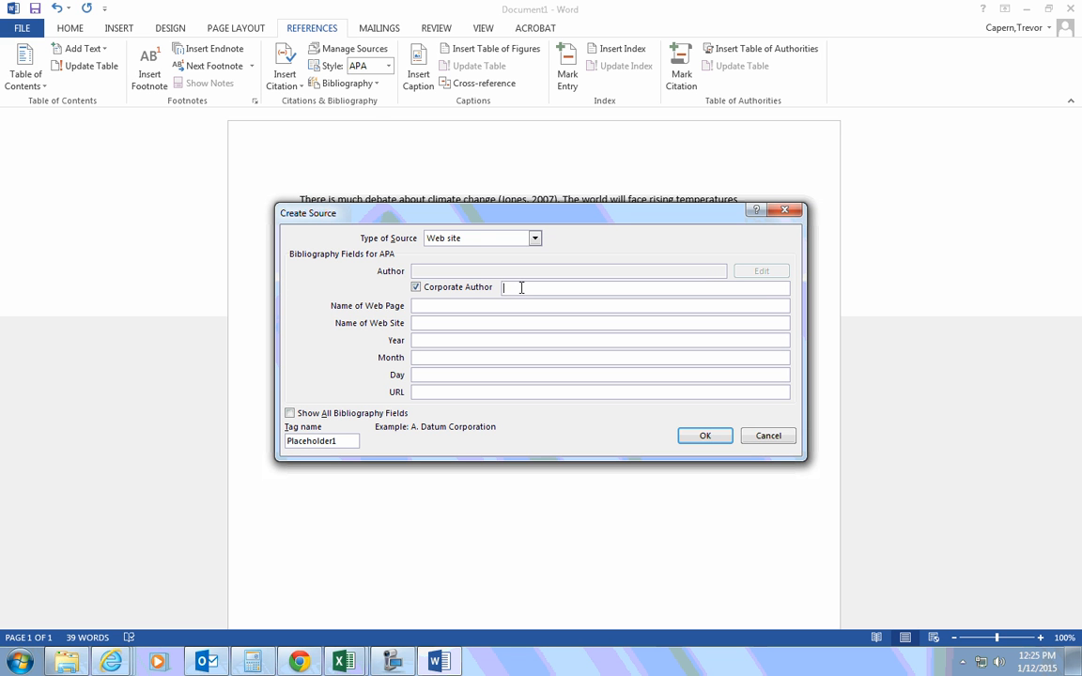
pyautogui.write('World Wo')
pyautogui.press('BackSpace')
pyautogui.write('ildlife Fund')
# Look at the WWF home page in Chrome, return to the article, and set the source's web site name to WWF in Word
pyautogui.click(299, 662)
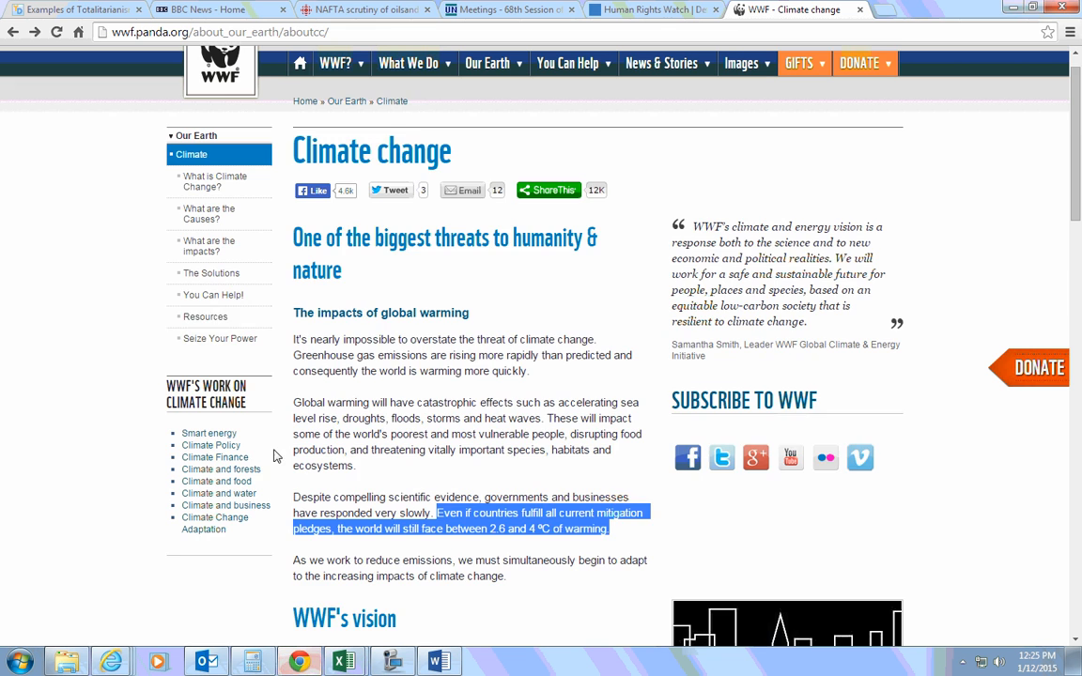
pyautogui.scroll(2, 271, 105)
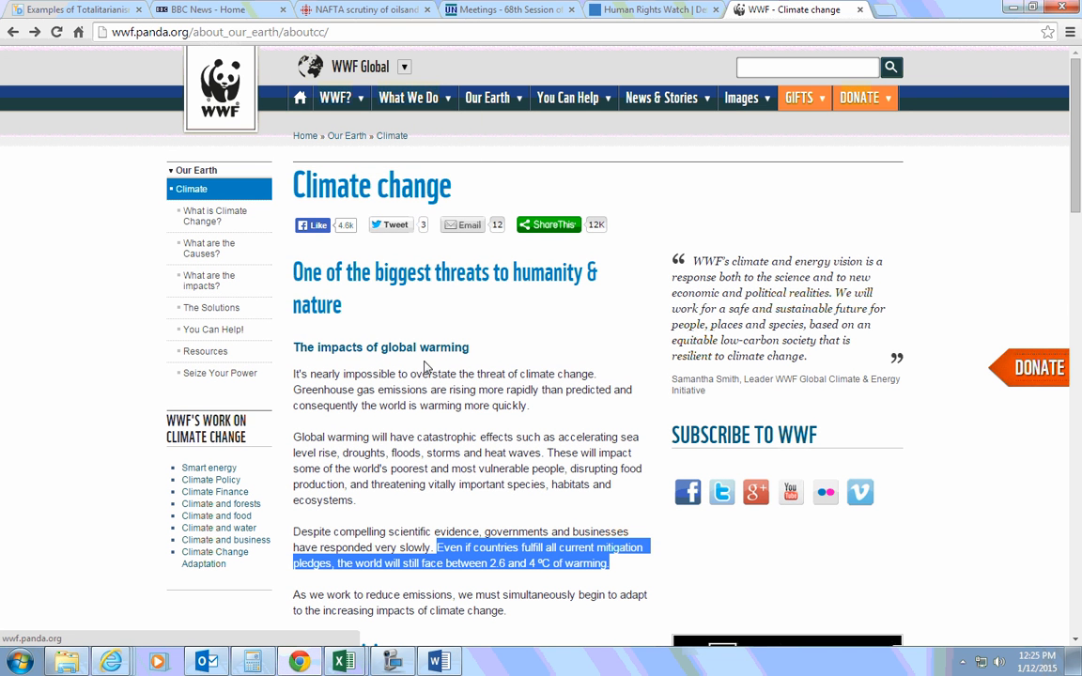
pyautogui.click(299, 97)
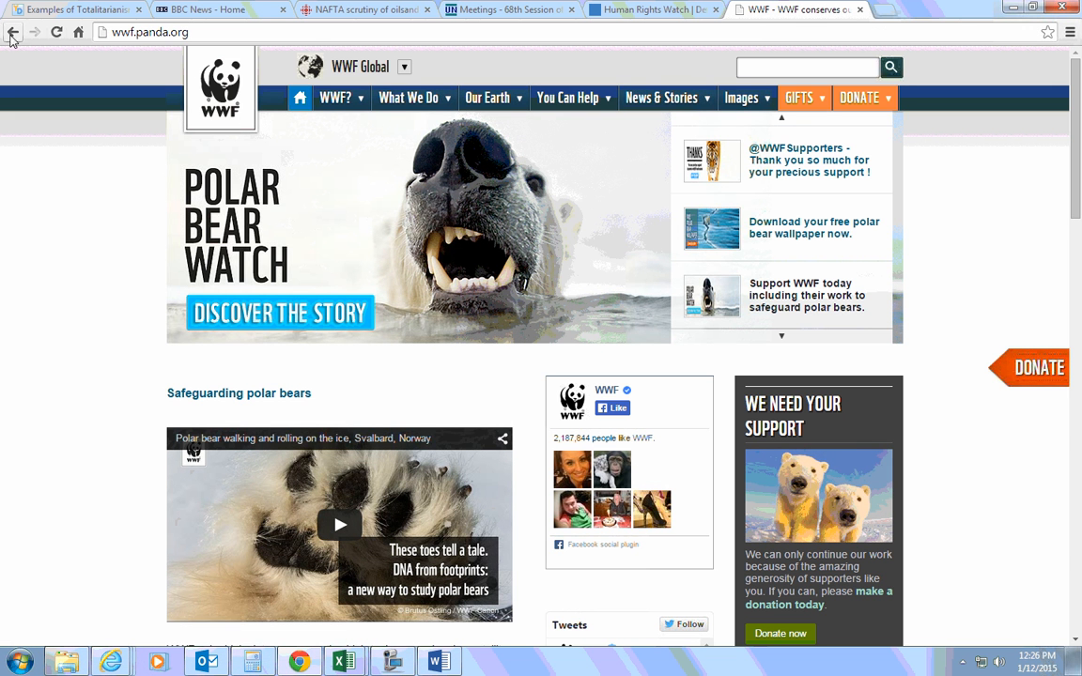
pyautogui.click(12, 32)
pyautogui.click(438, 661)
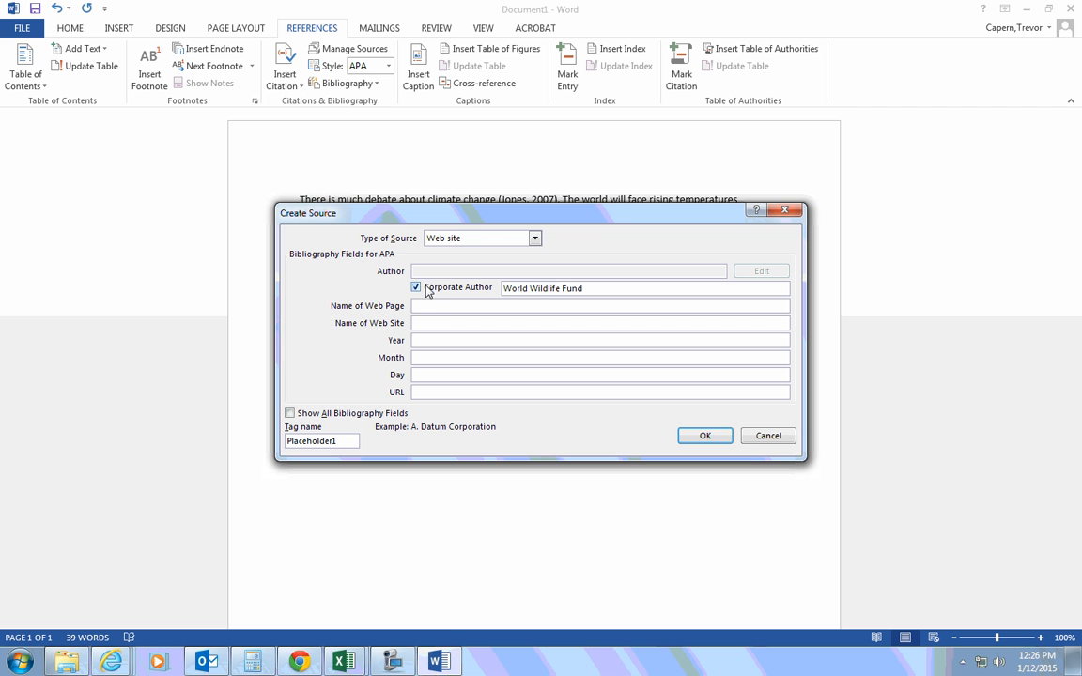
pyautogui.click(440, 324)
pyautogui.write('WWF')
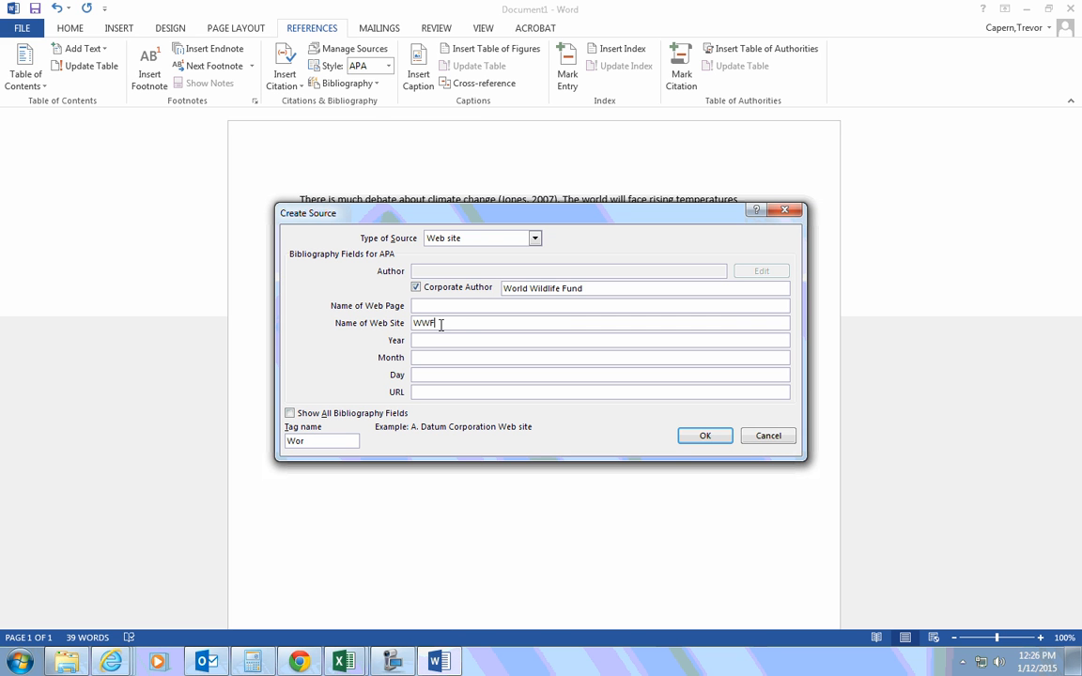
# Check the climate article in Chrome for its page title, and in Word set the source's web page name to "WWF - Climate Change"
pyautogui.click(422, 306)
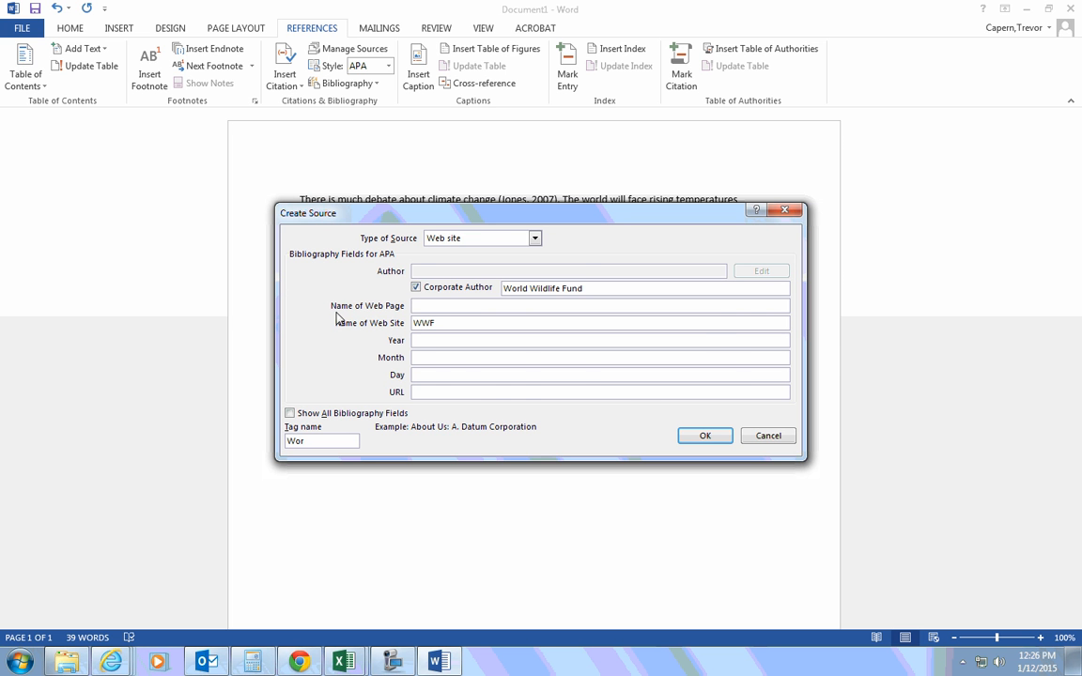
pyautogui.click(300, 661)
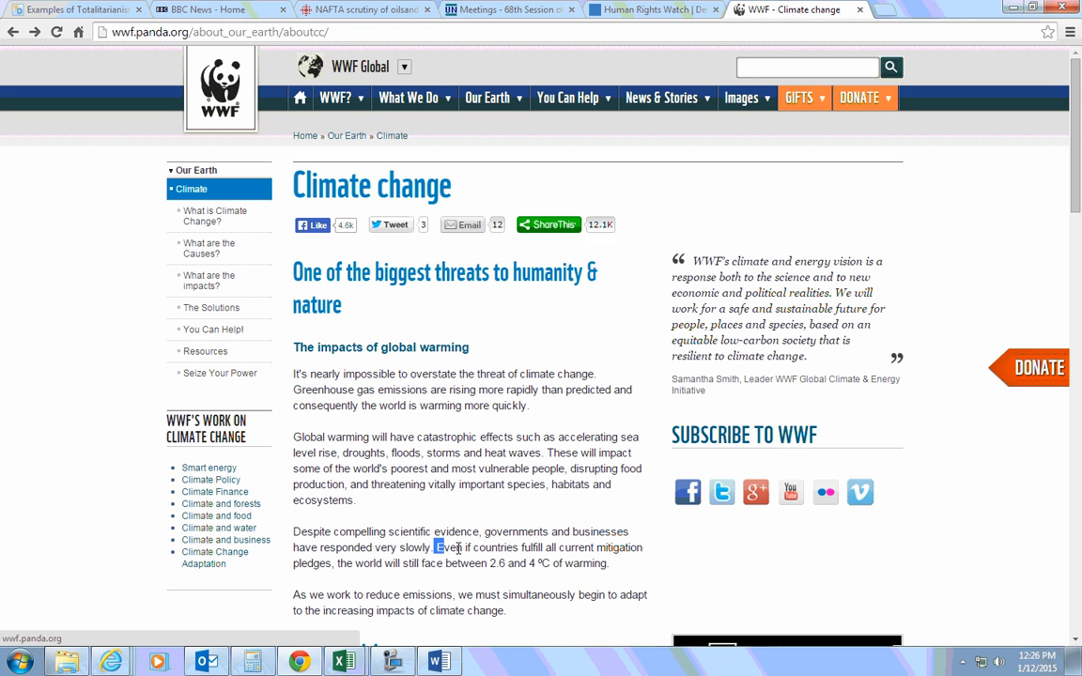
pyautogui.moveTo(436, 548); pyautogui.dragTo(610, 563)
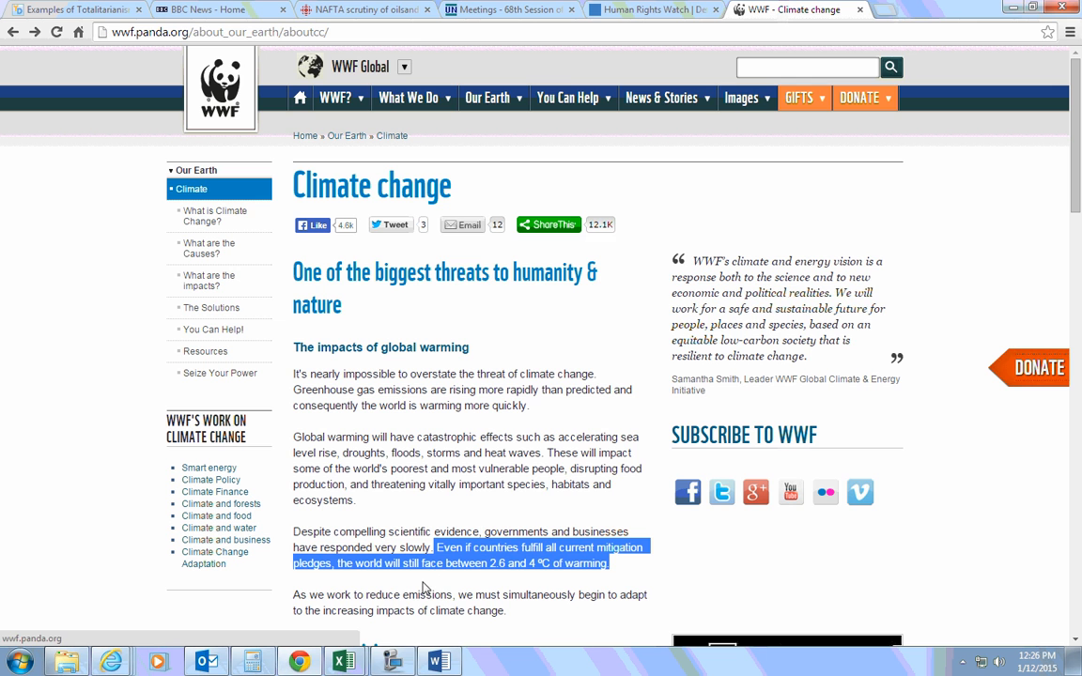
pyautogui.hotkey('alt', 'Tab')
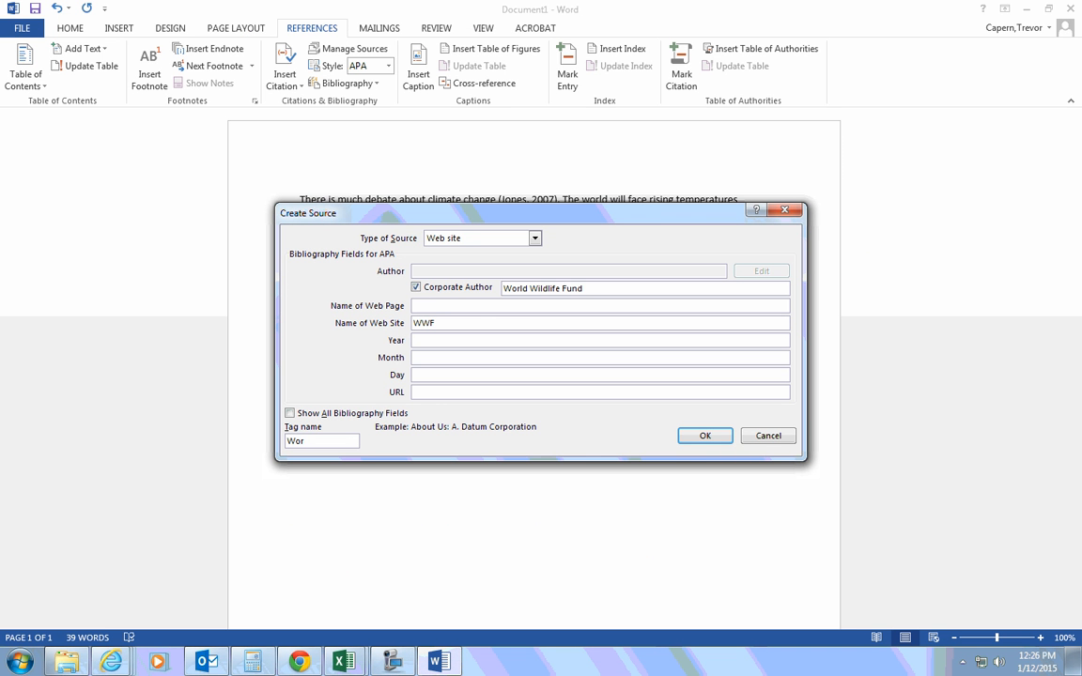
pyautogui.write('WWF - Climate Change')
# Look through the WWF article in Chrome for a publication date, and in Word set the source's year to n.d
pyautogui.click(426, 341)
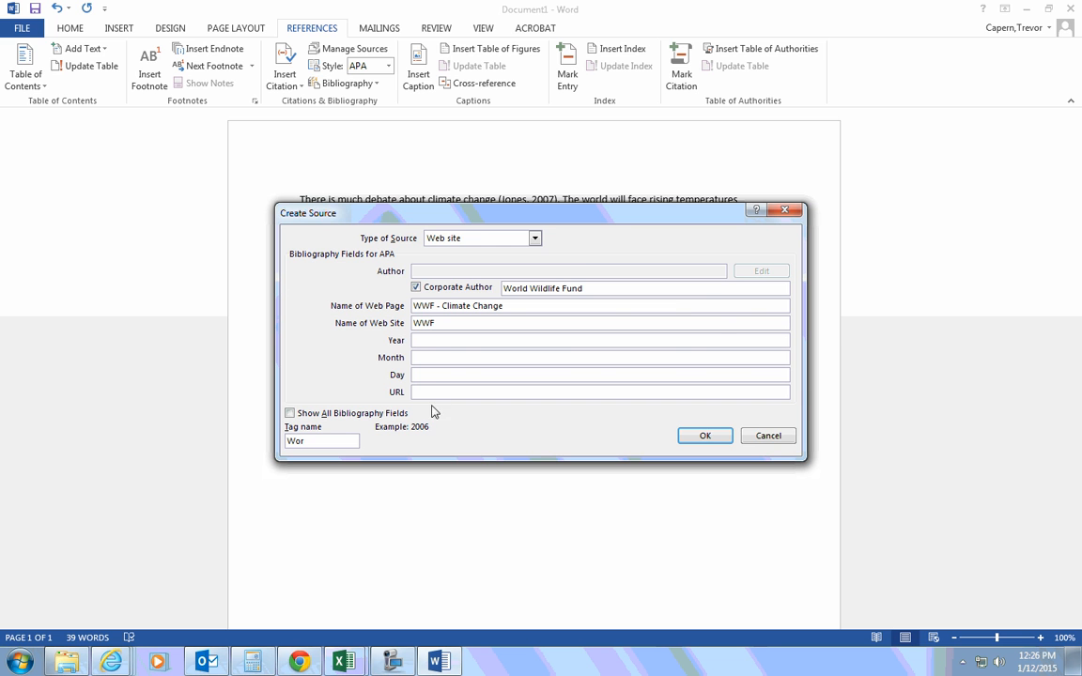
pyautogui.click(314, 662)
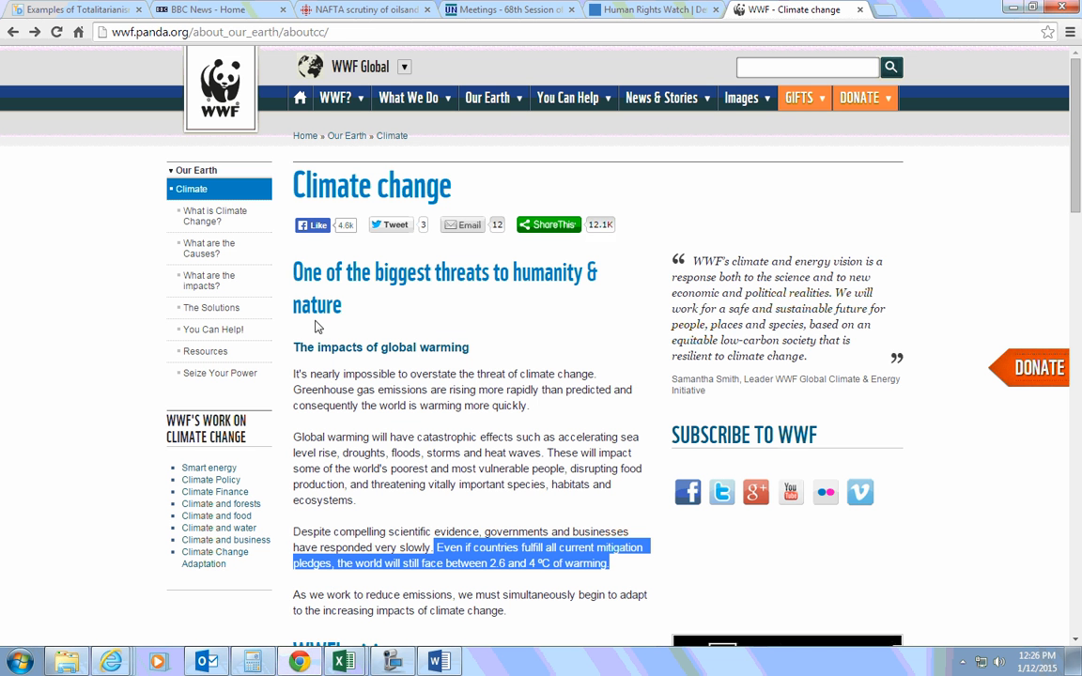
pyautogui.scroll(-2, 490, 379)
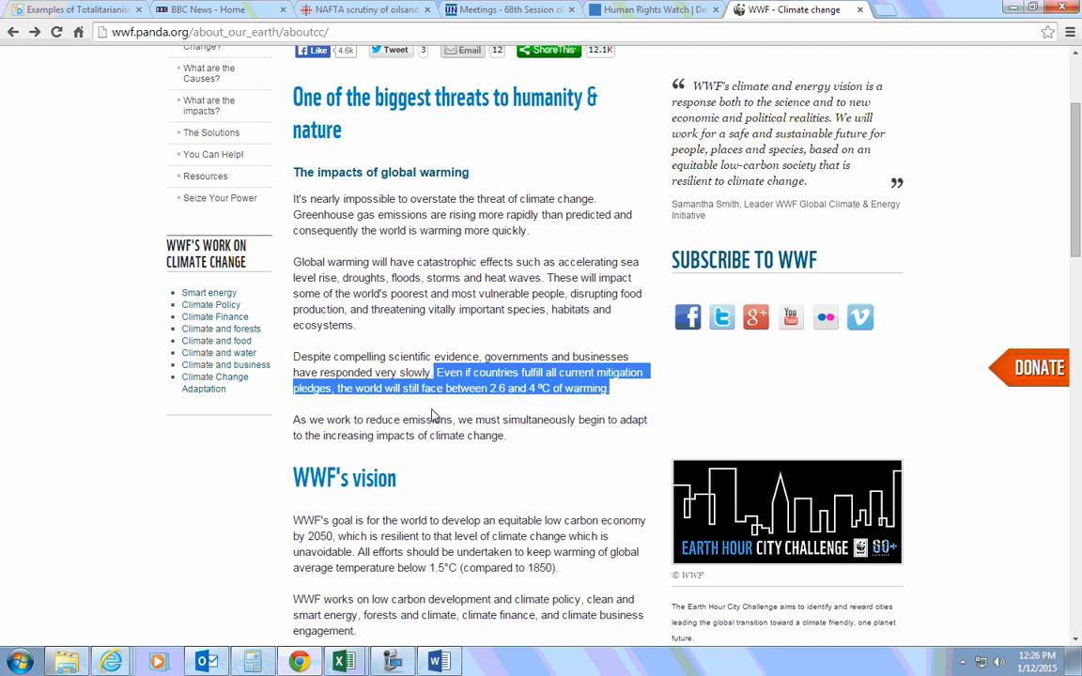
pyautogui.scroll(-3, 449, 410)
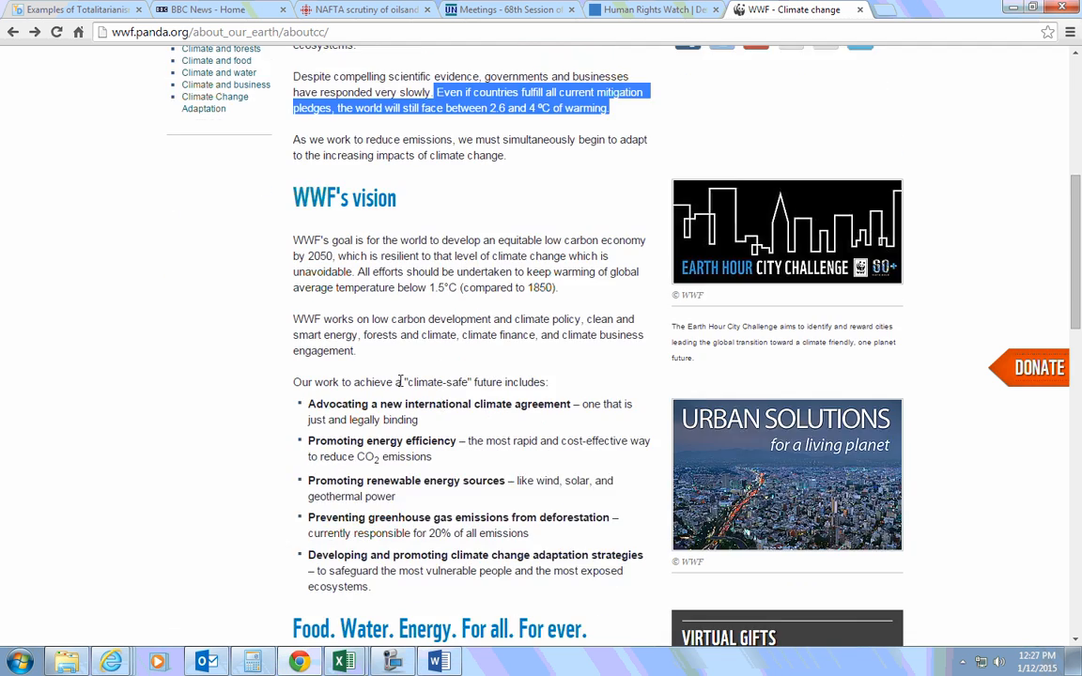
pyautogui.scroll(5, 395, 366)
pyautogui.scroll(-10, 380, 333)
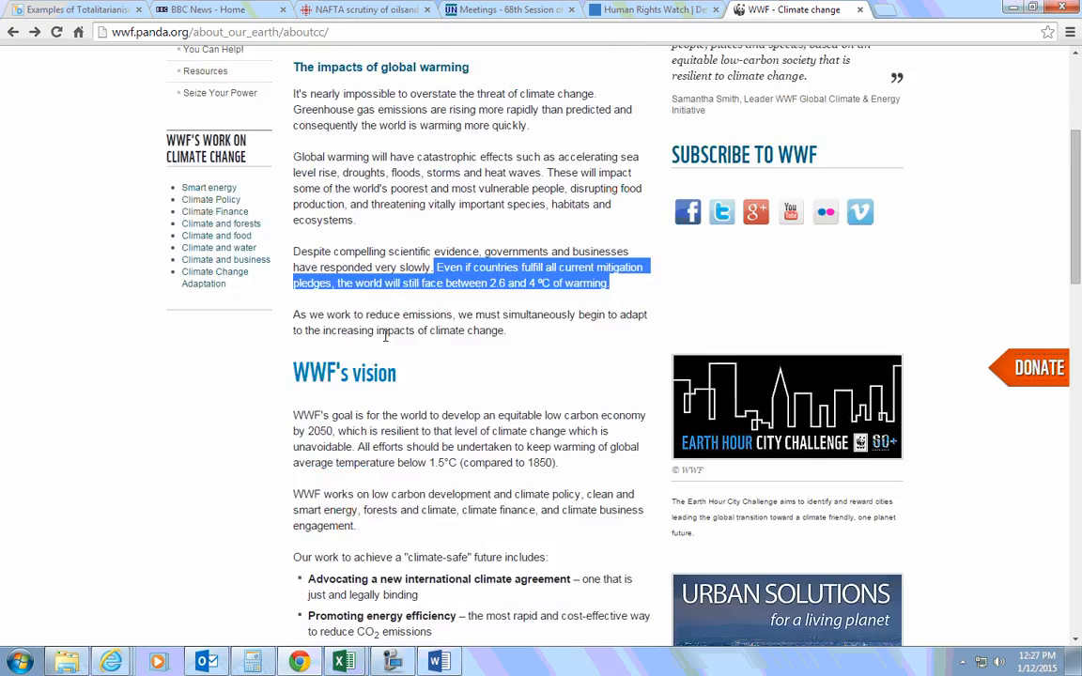
pyautogui.scroll(10, 391, 365)
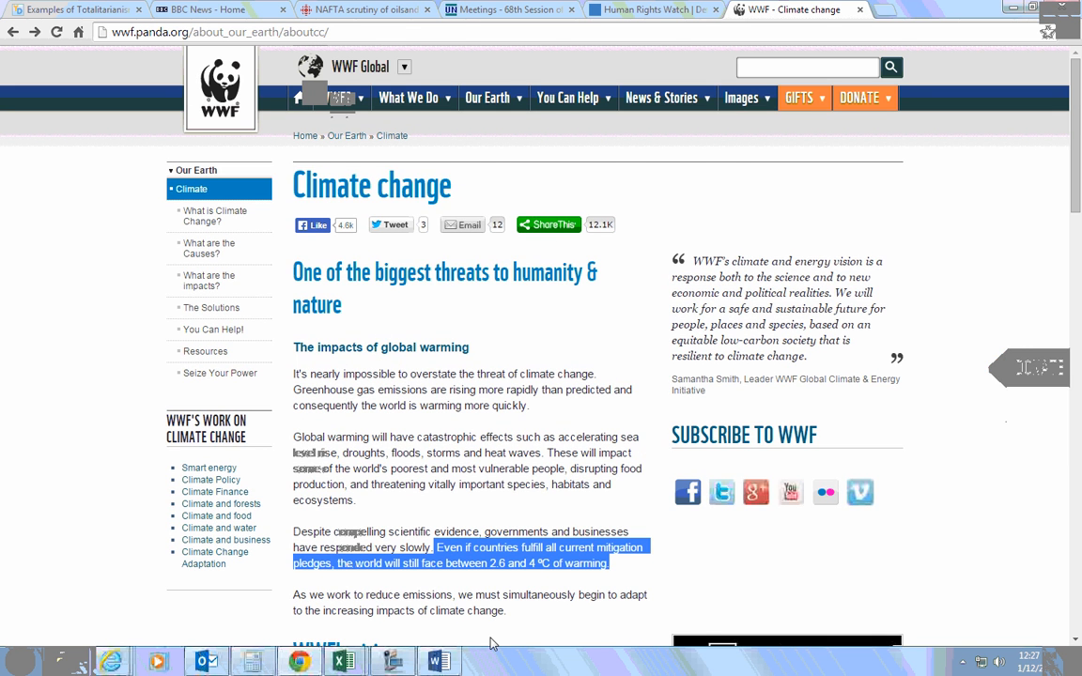
pyautogui.click(438, 661)
pyautogui.click(430, 340)
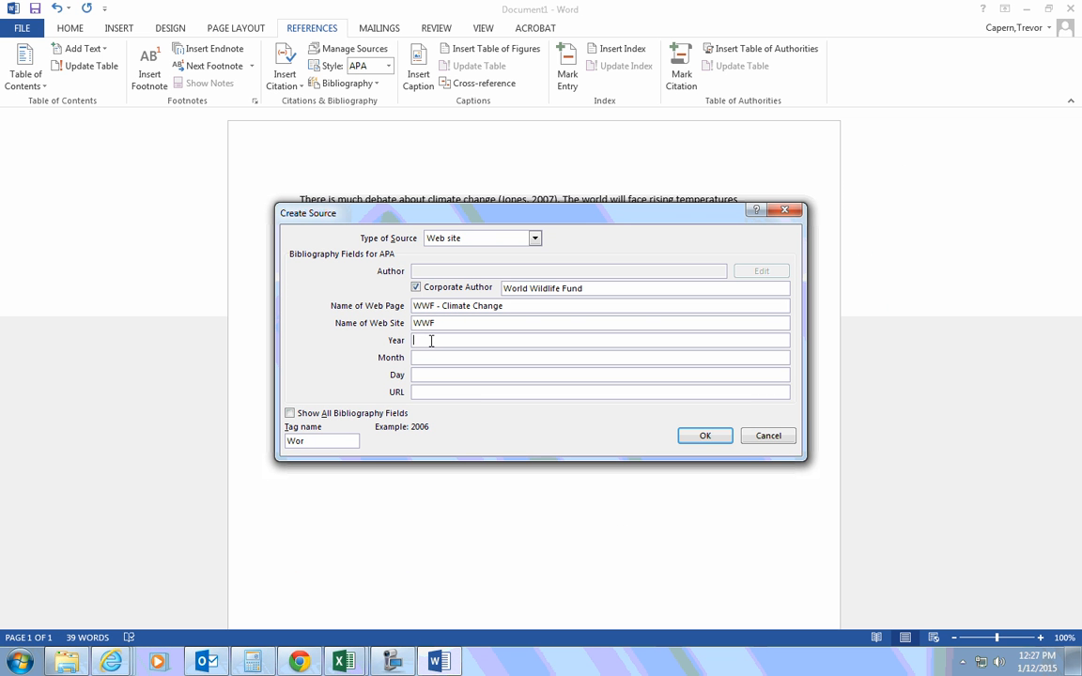
pyautogui.write('n.d.')
# Copy the climate article's address in Chrome, enter it as the source's URL in Word, and save the new source
pyautogui.click(426, 392)
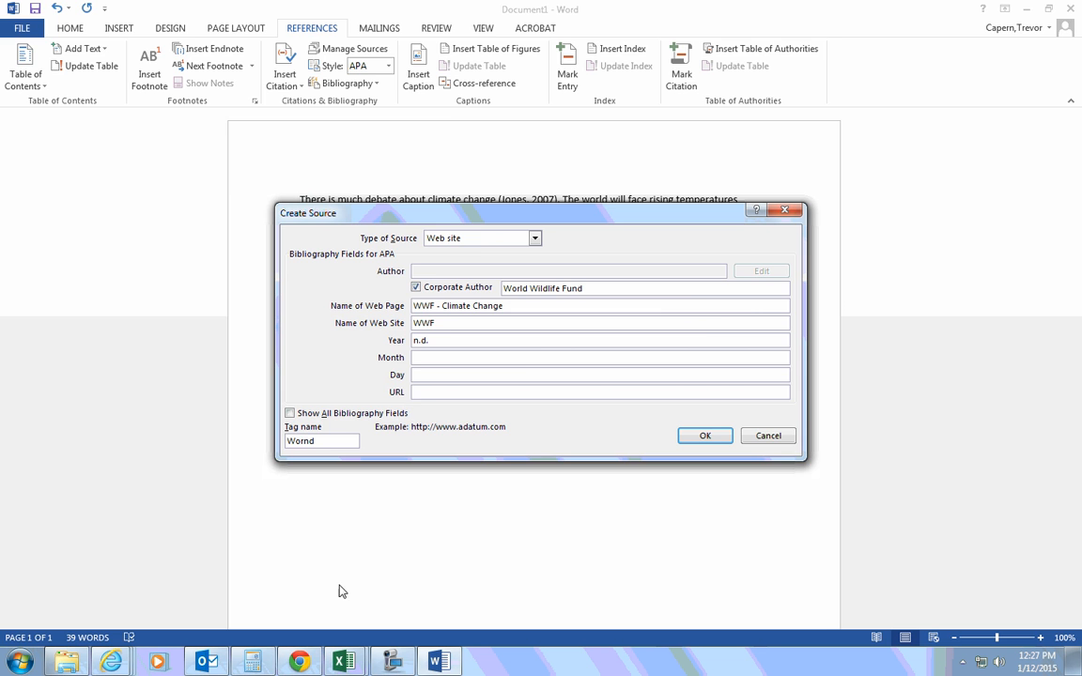
pyautogui.click(298, 662)
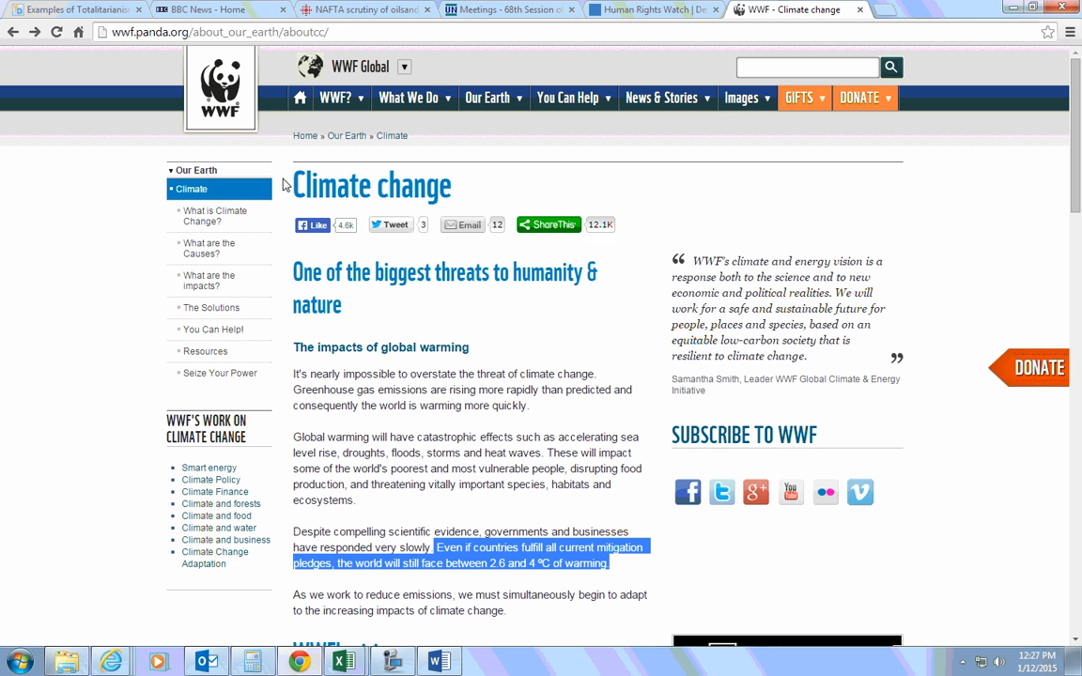
pyautogui.click(347, 31)
pyautogui.rightClick(353, 34)
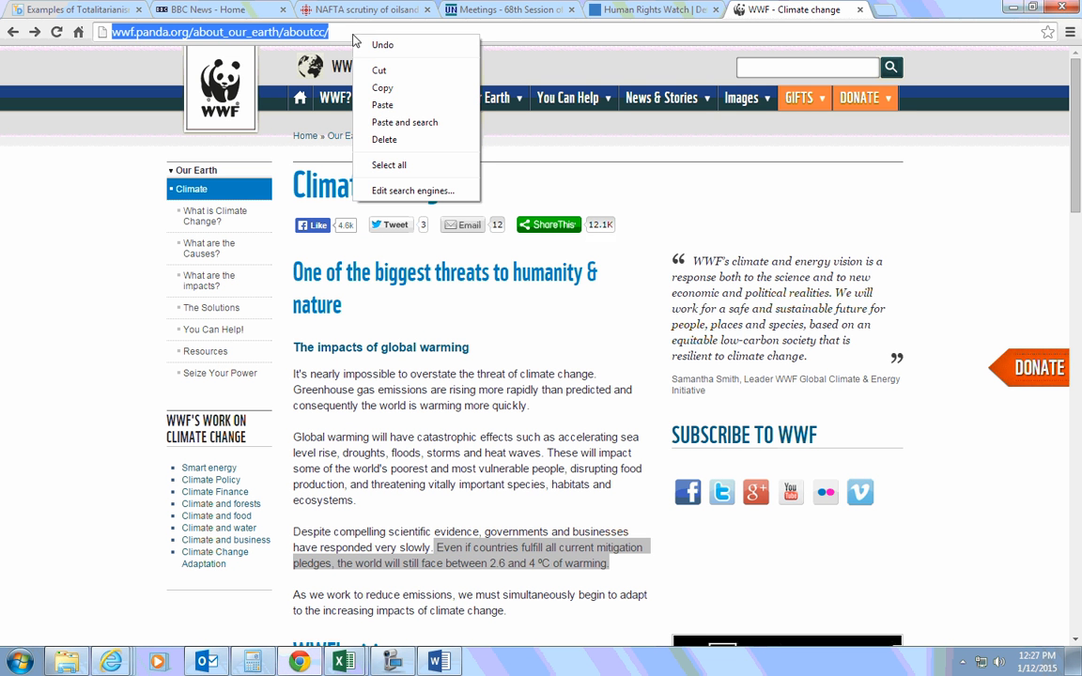
pyautogui.click(383, 88)
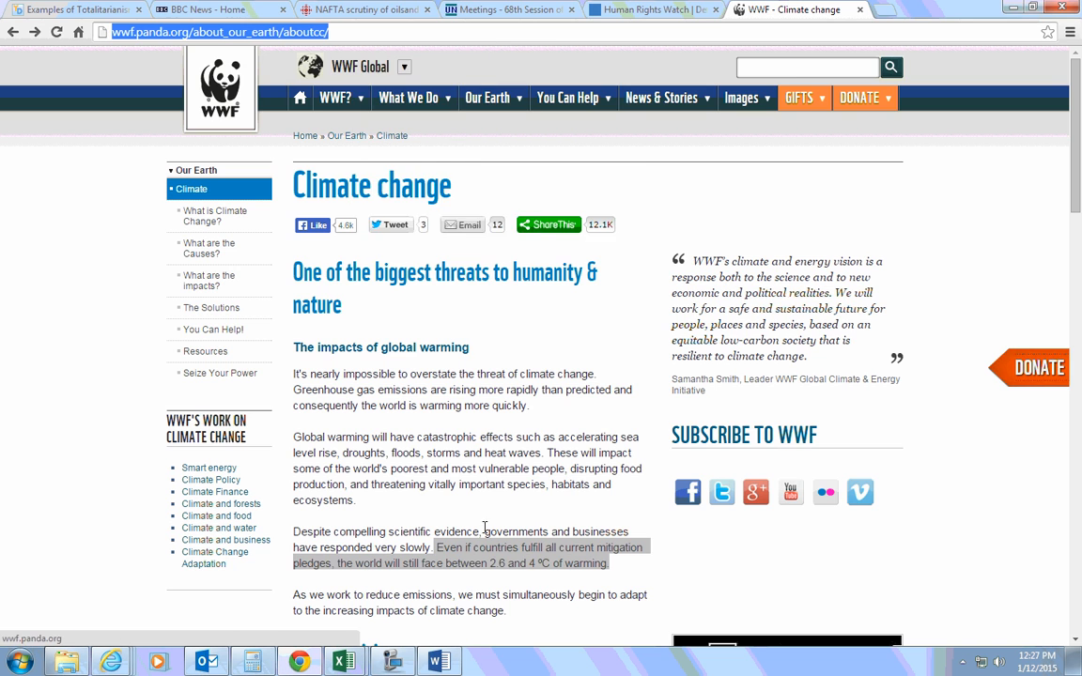
pyautogui.click(437, 662)
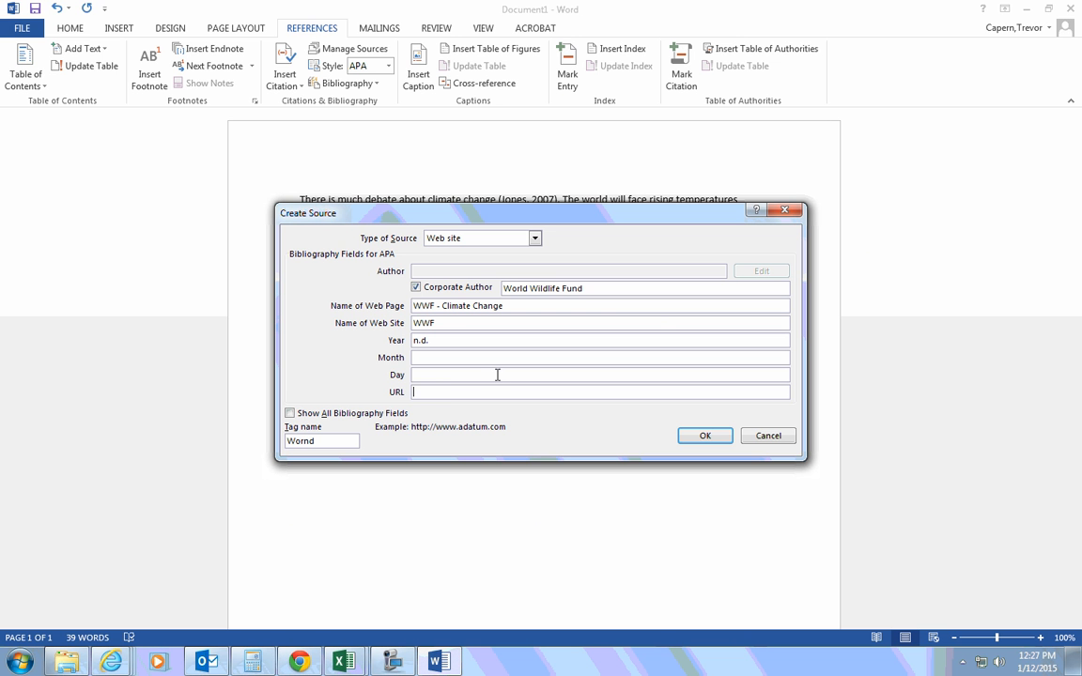
pyautogui.rightClick(442, 392)
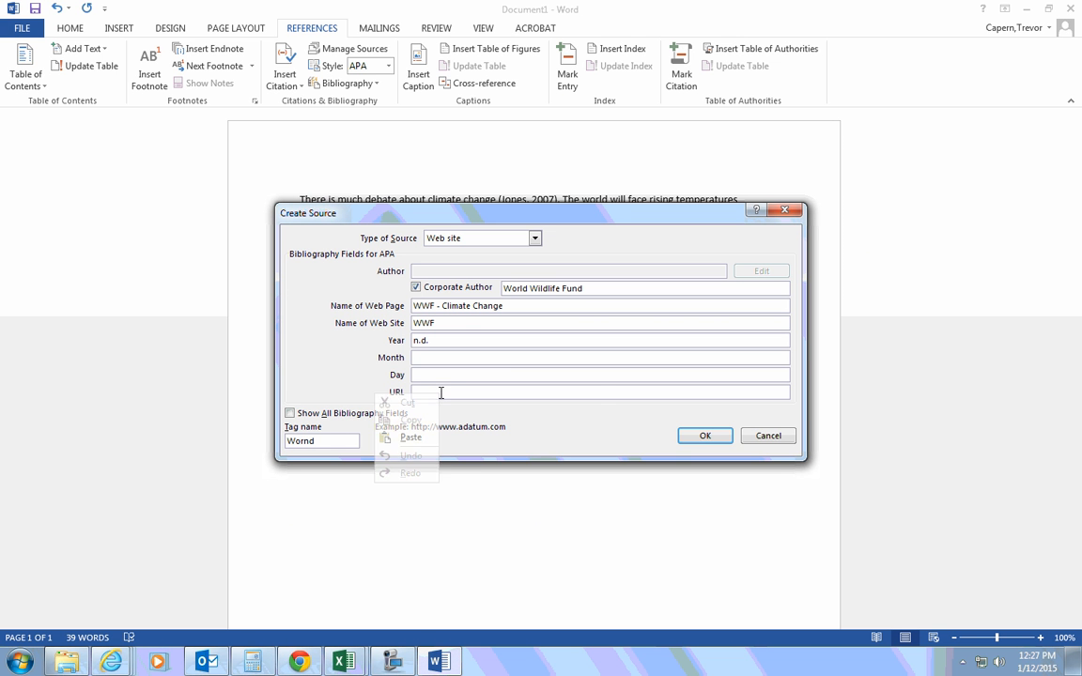
pyautogui.click(411, 438)
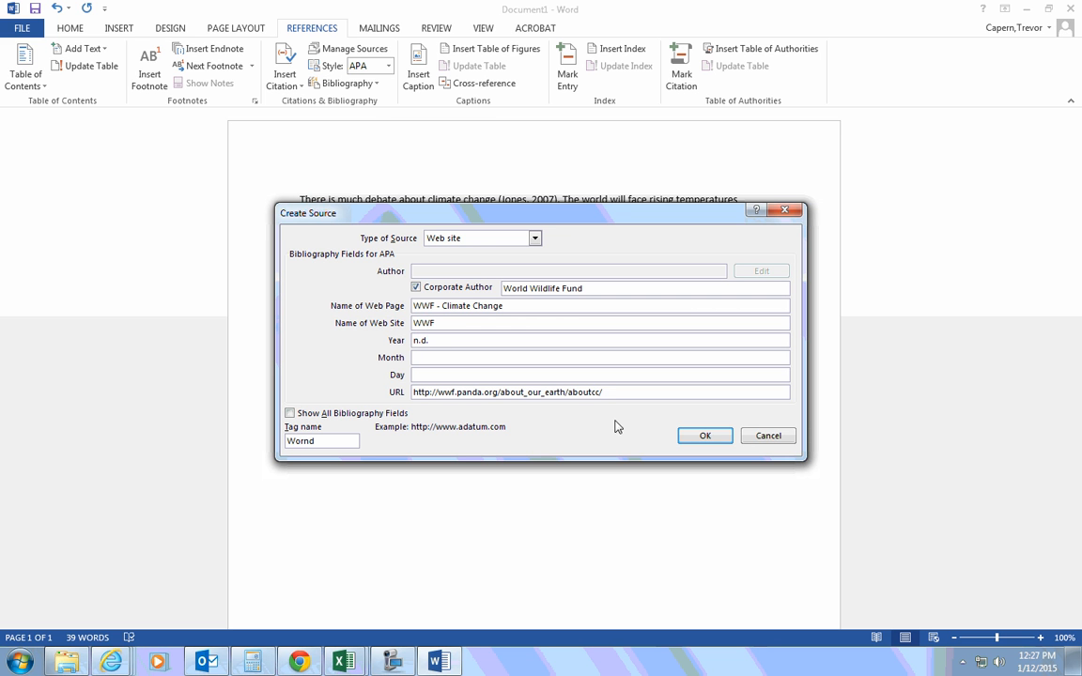
pyautogui.click(705, 438)
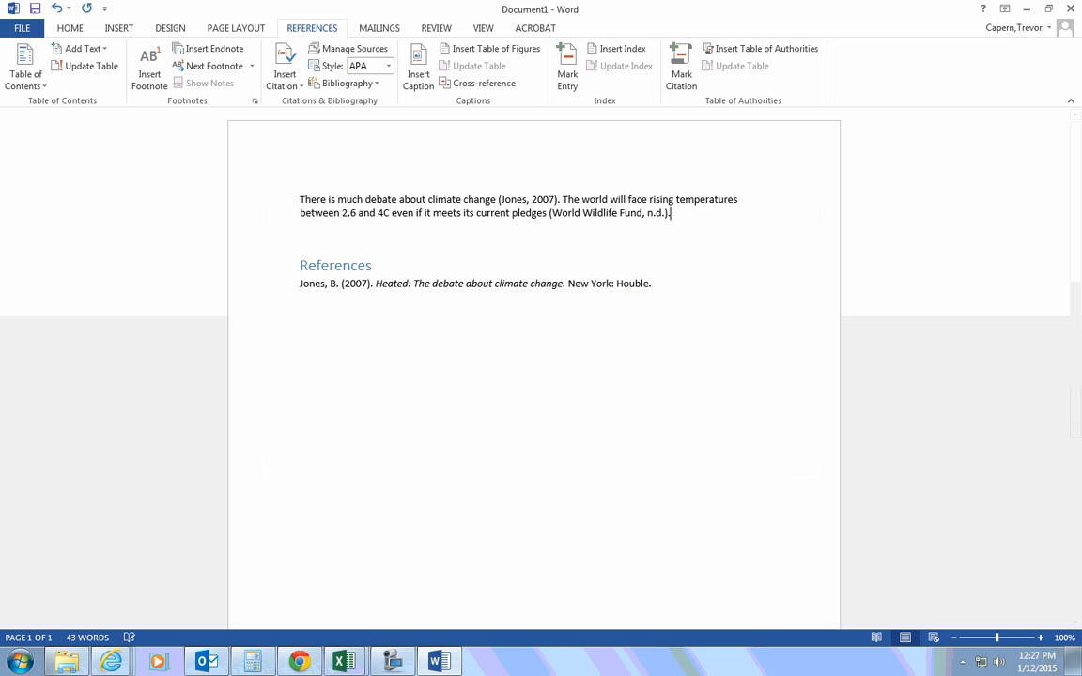
# End the cited sentence with a period and update the citations and bibliography in the References section
pyautogui.write('.')
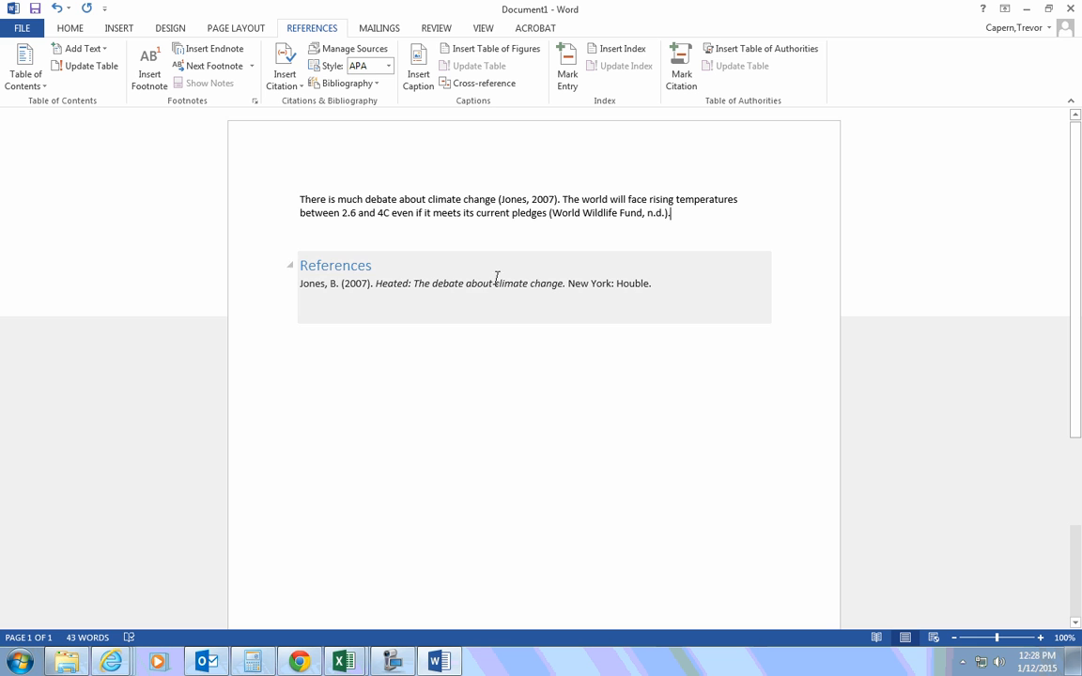
pyautogui.click(426, 273)
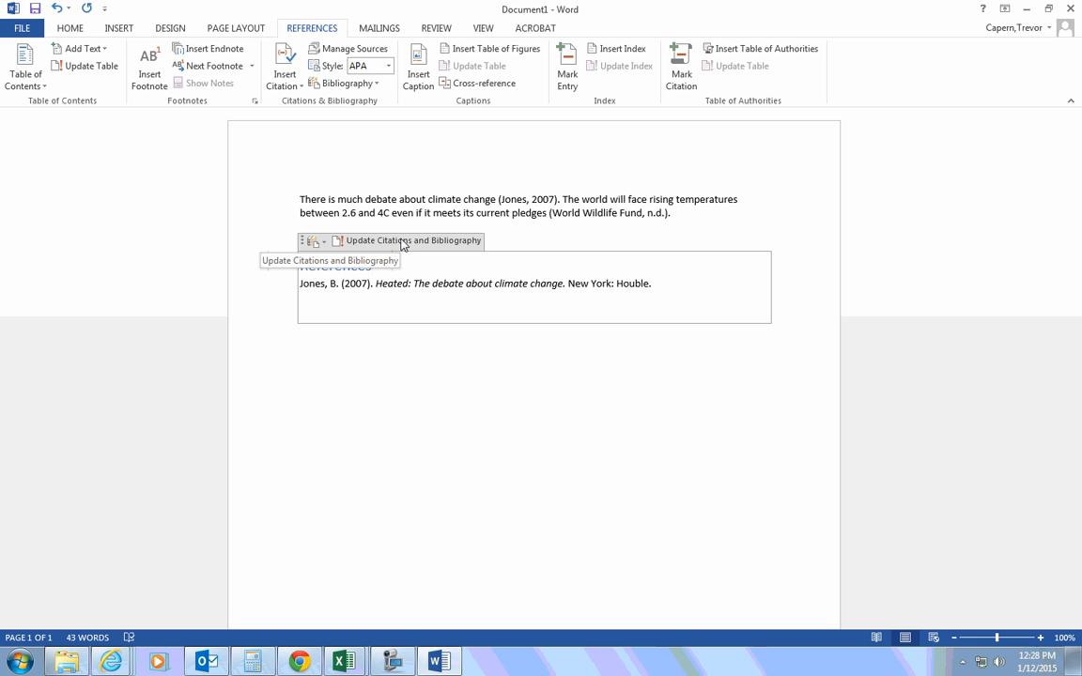
pyautogui.click(403, 242)
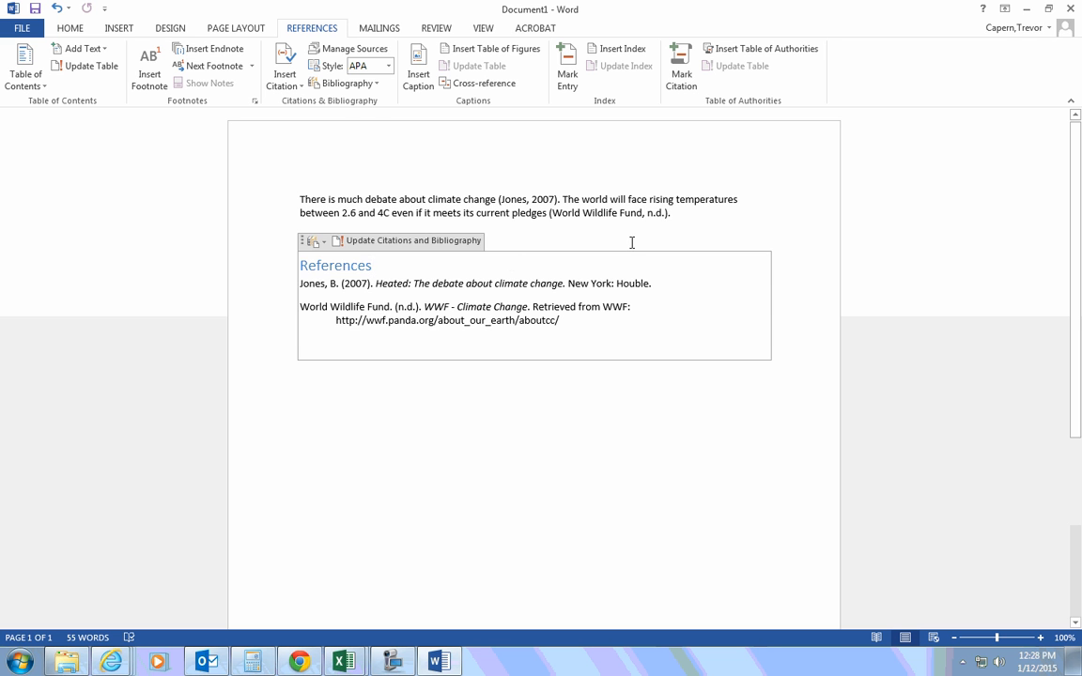
# Place the cursor after the last sentence in Word, and in Chrome copy the "All efforts should be undertaken" sentence under WWF's vision
pyautogui.click(693, 215)
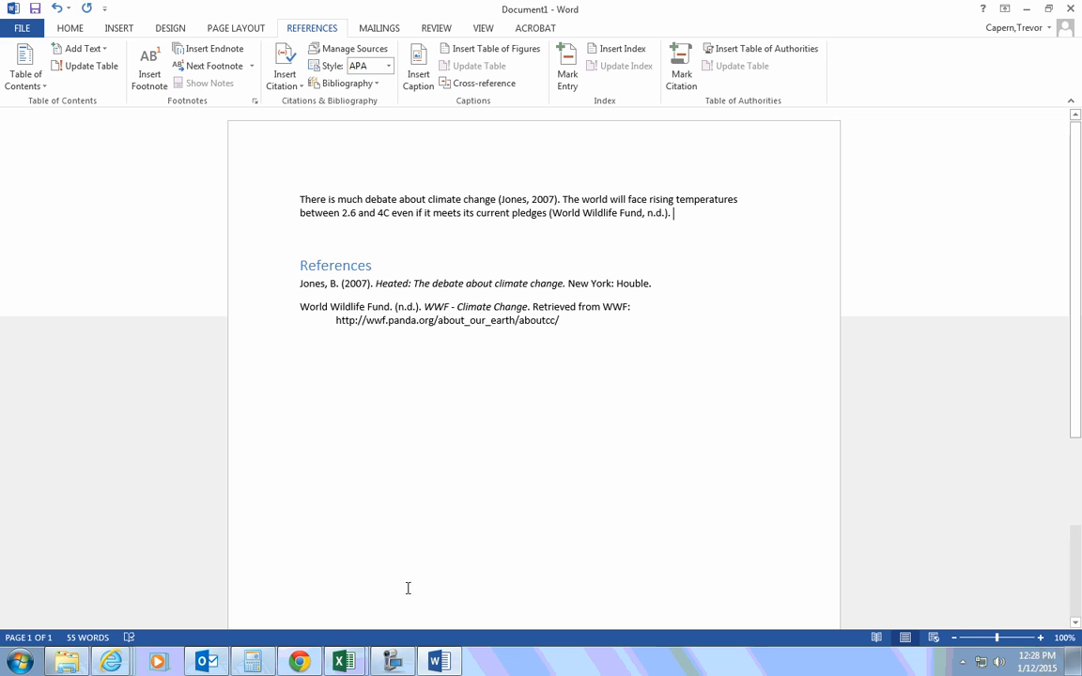
pyautogui.click(310, 663)
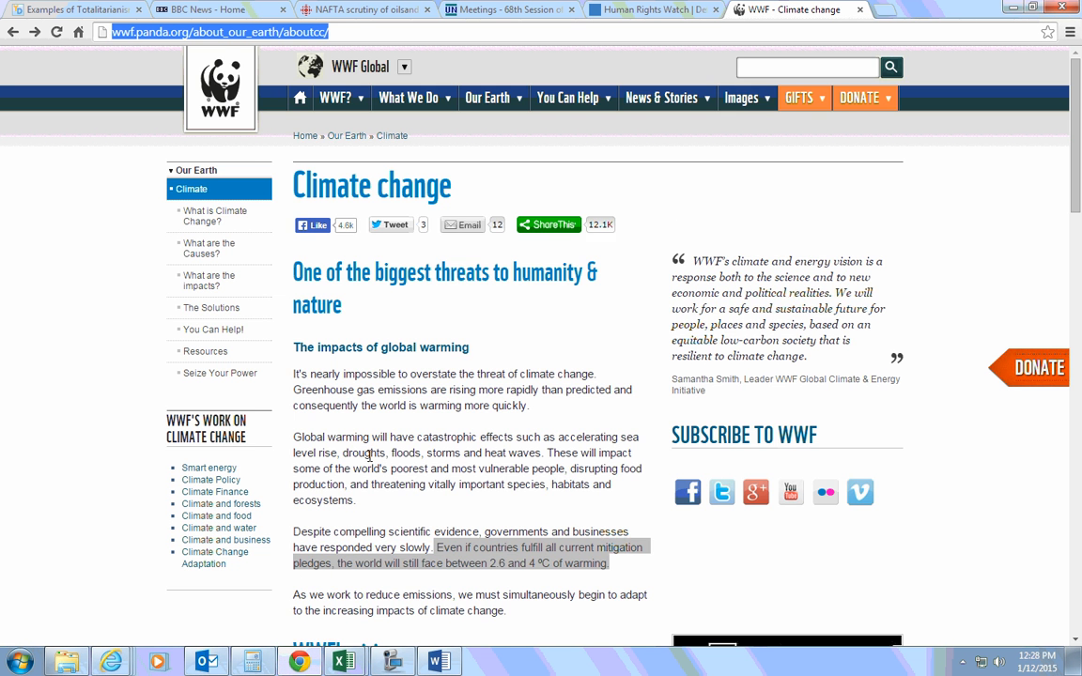
pyautogui.scroll(-3, 334, 409)
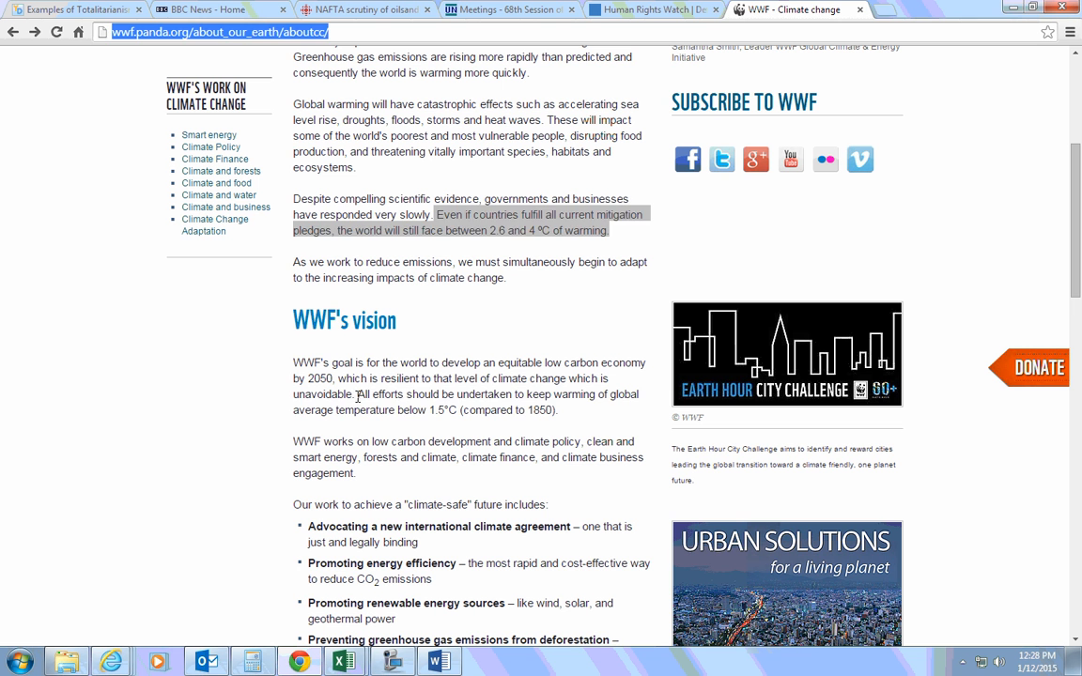
pyautogui.moveTo(358, 394); pyautogui.dragTo(565, 416)
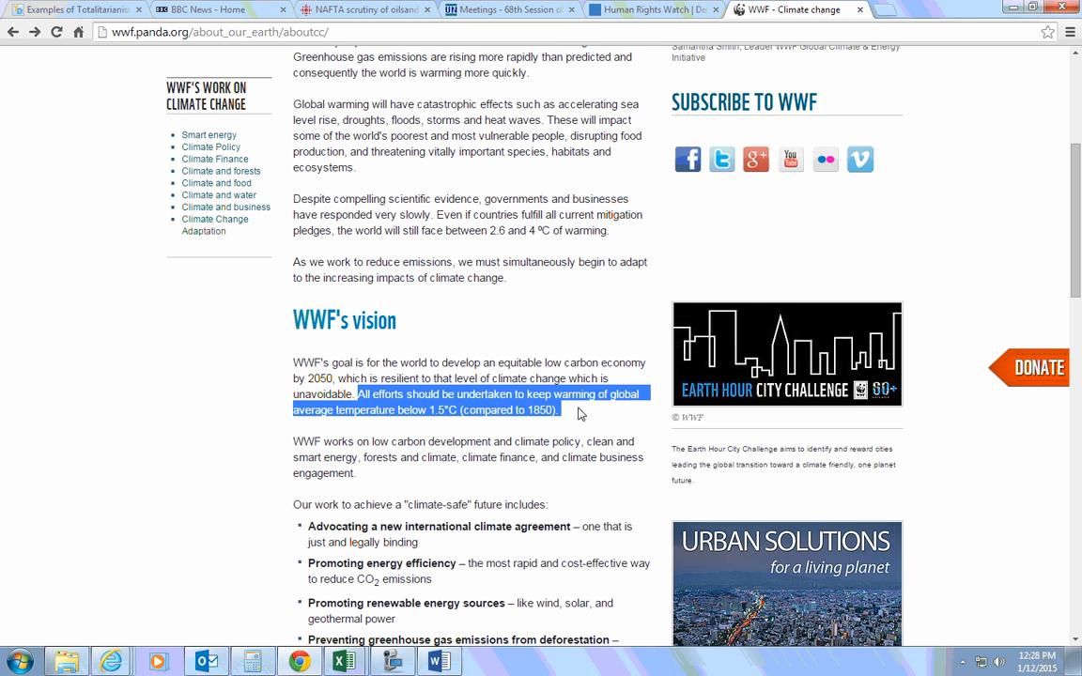
pyautogui.rightClick(537, 415)
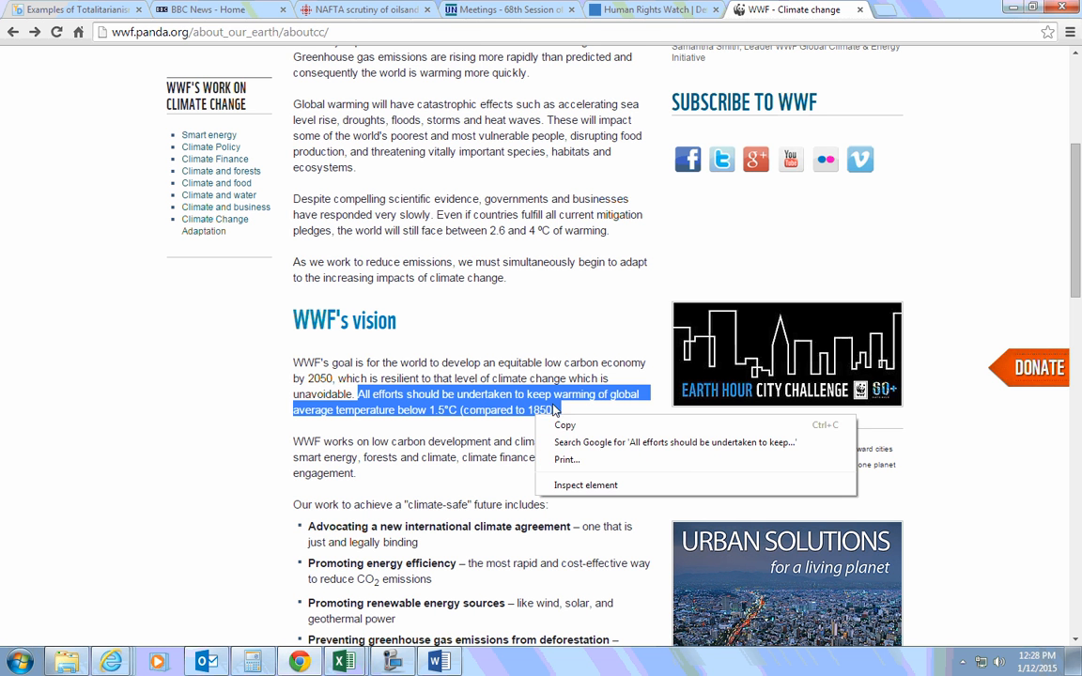
pyautogui.click(565, 427)
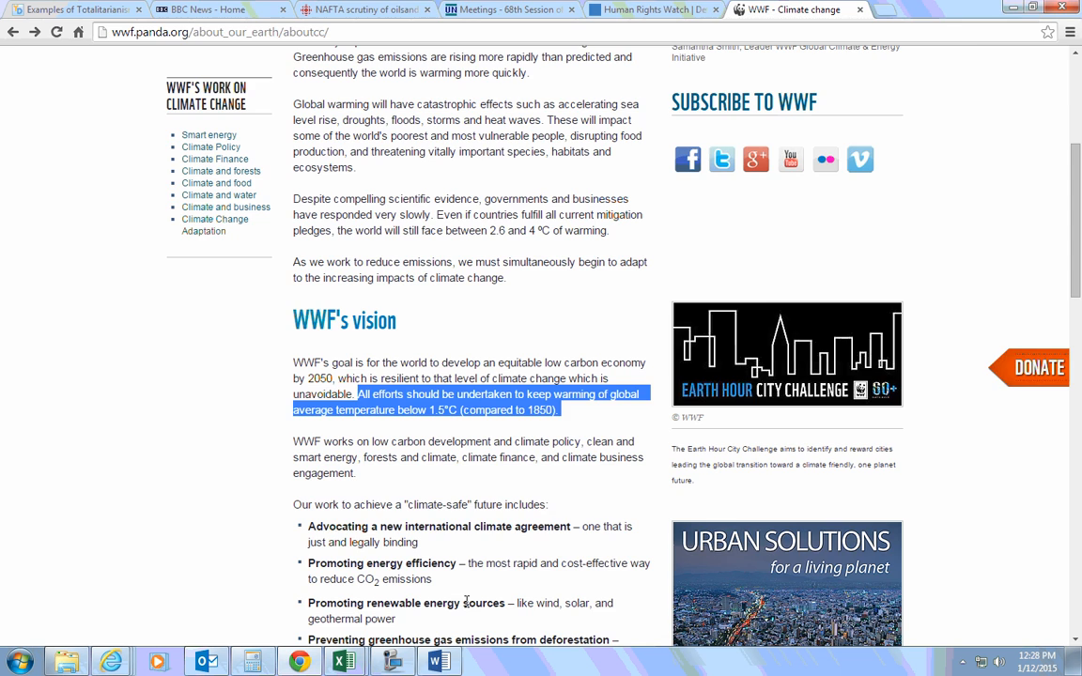
# Add the copied sentence to the Word paragraph in quotation marks, pasted with merged formatting and without its final period
pyautogui.click(436, 662)
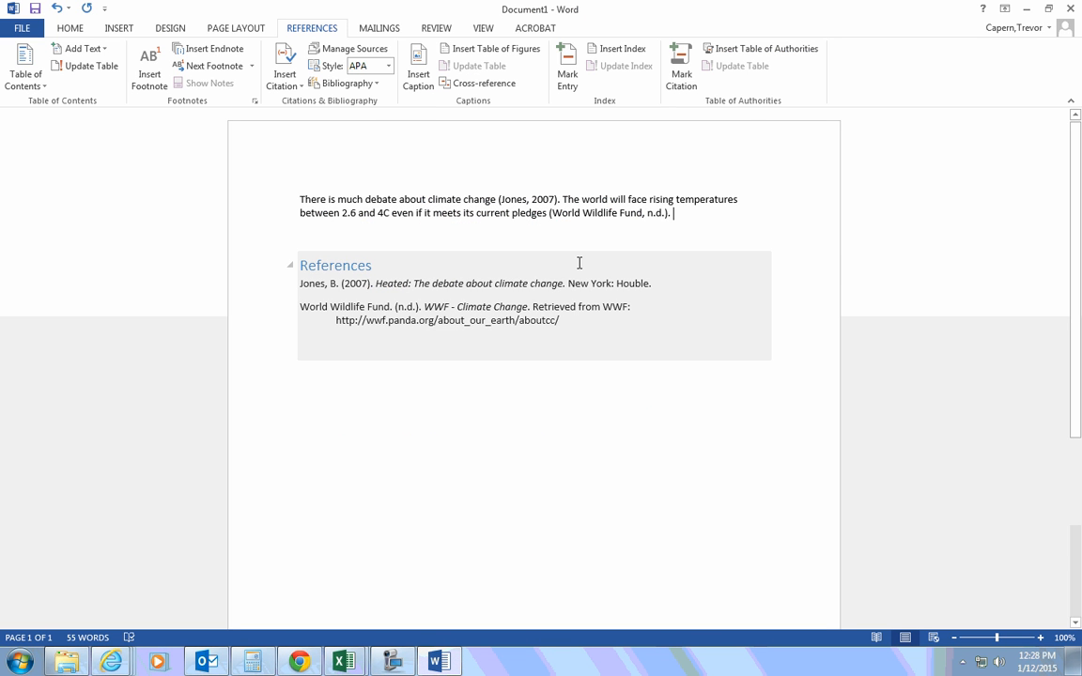
pyautogui.write('"')
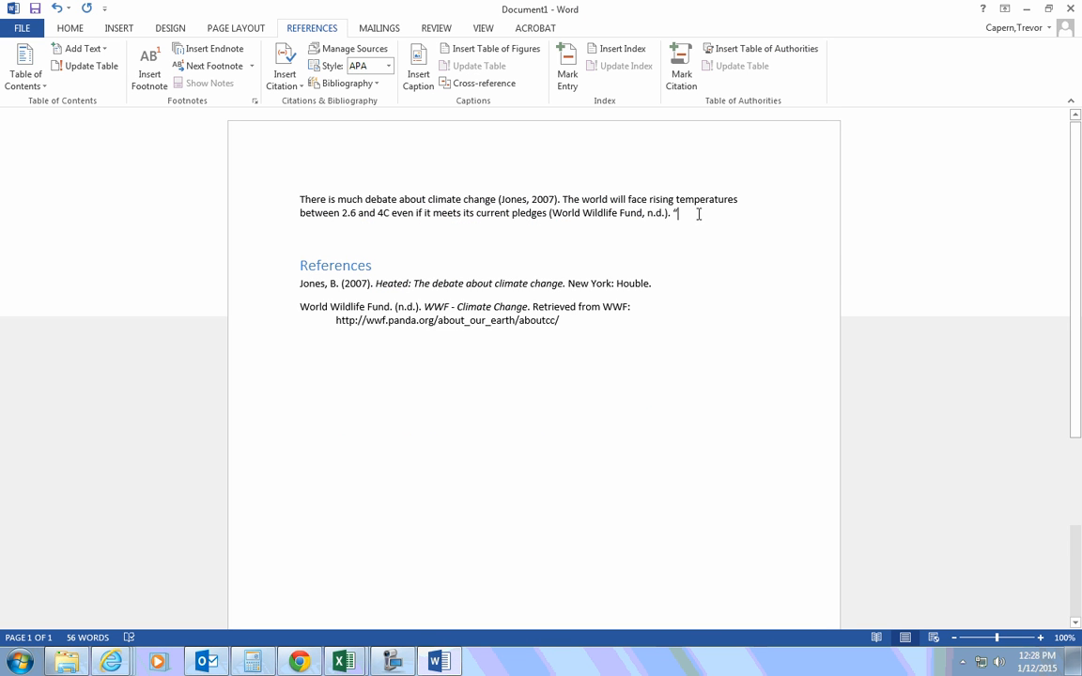
pyautogui.click(62, 29)
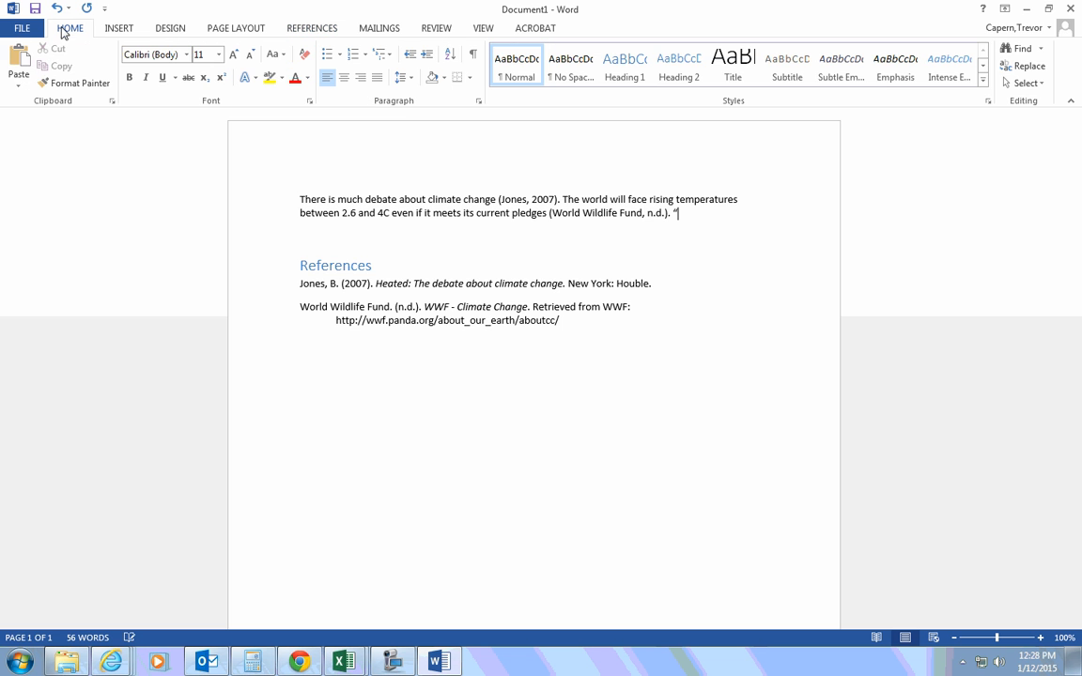
pyautogui.click(18, 85)
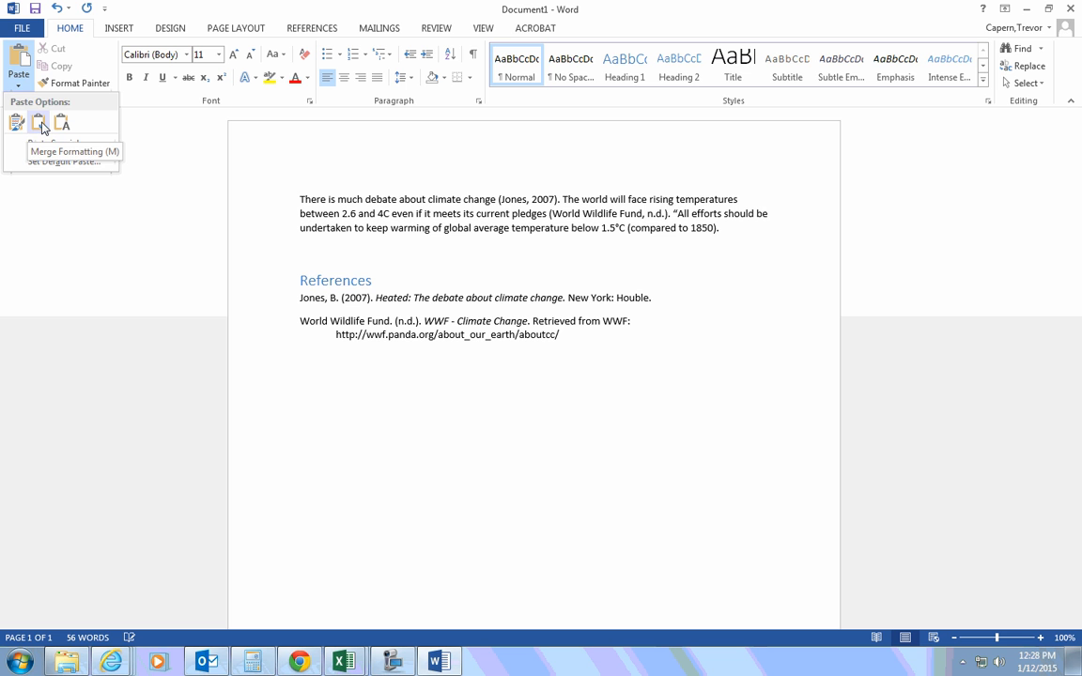
pyautogui.click(42, 127)
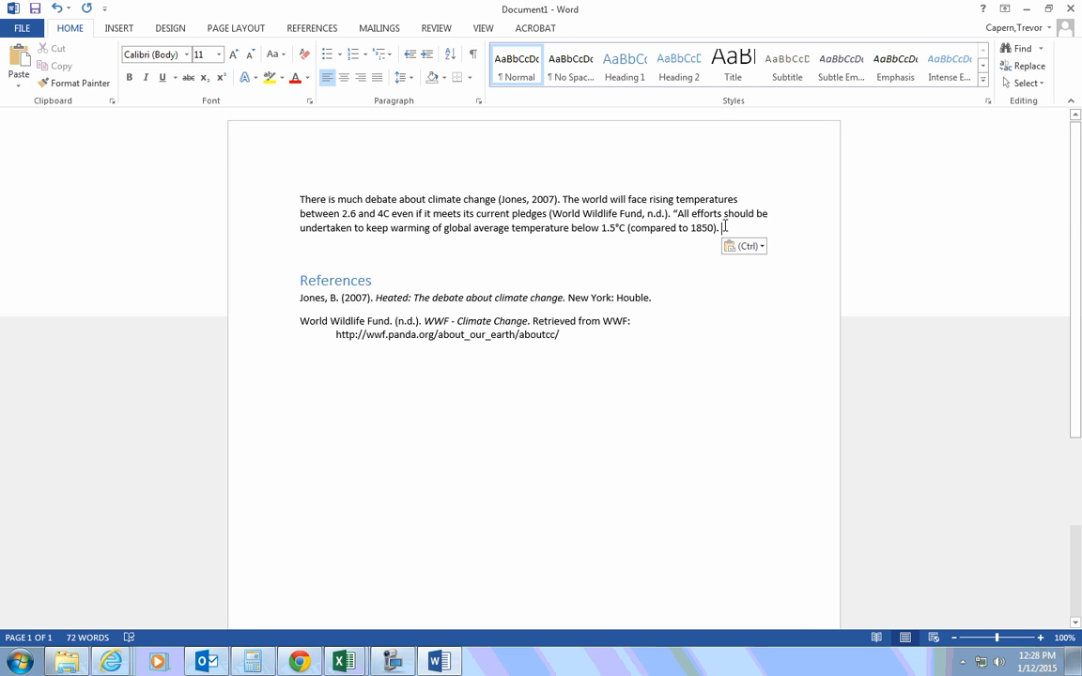
pyautogui.press('BackSpace')
pyautogui.press('BackSpace')
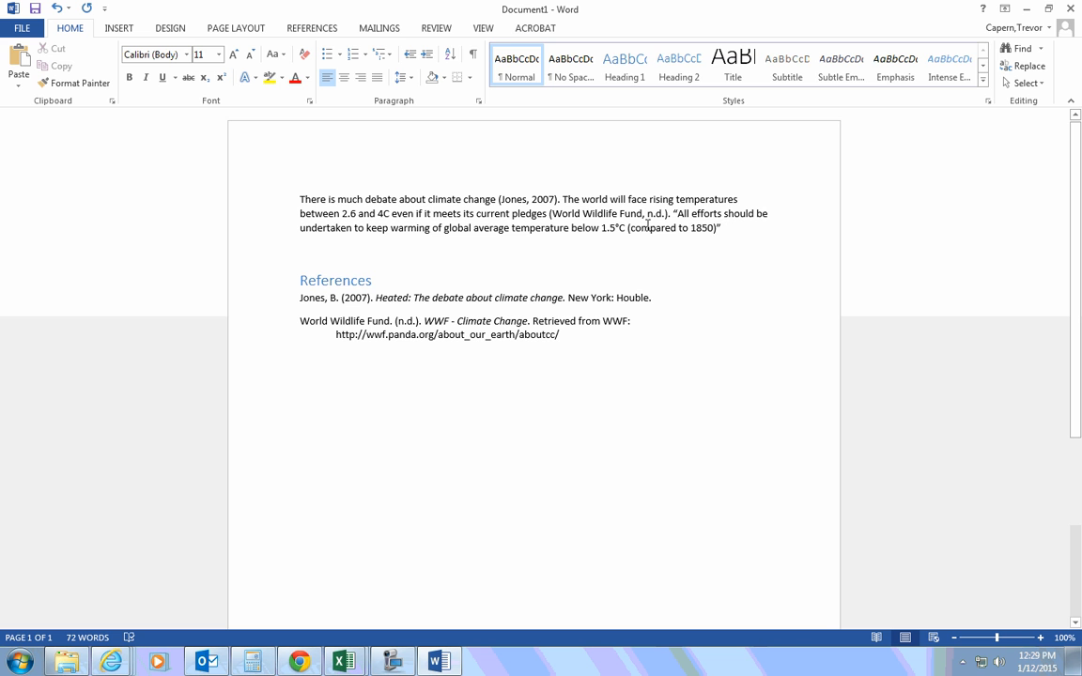
# Insert a citation of the World Wildlife Fund source after the closing quotation mark
pyautogui.click(323, 29)
pyautogui.click(282, 83)
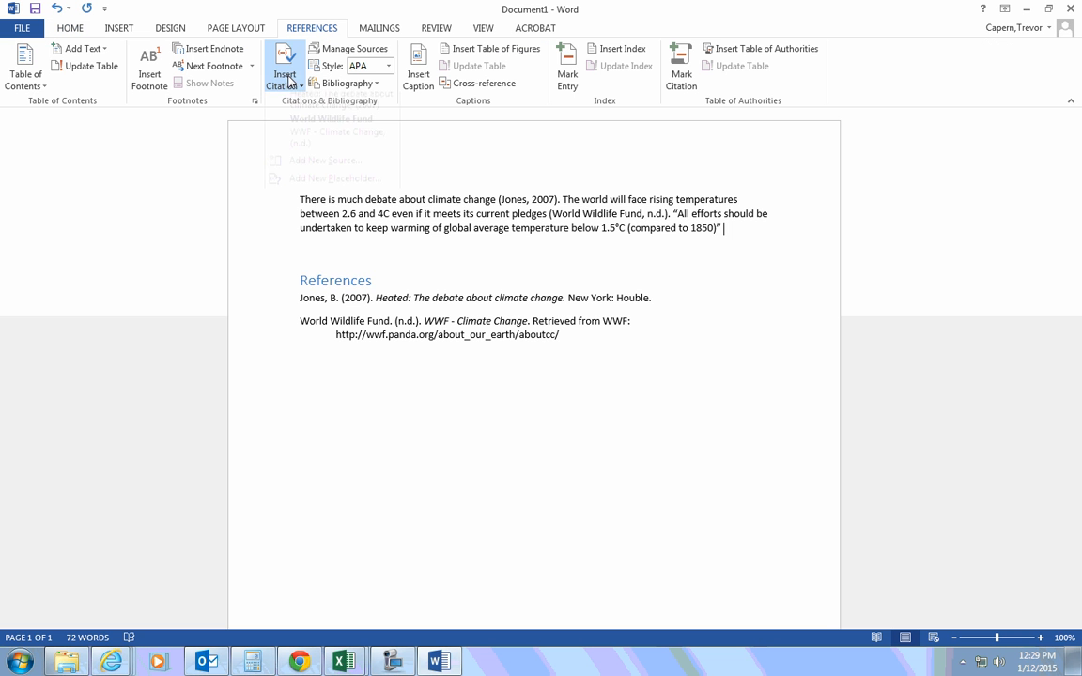
pyautogui.click(321, 151)
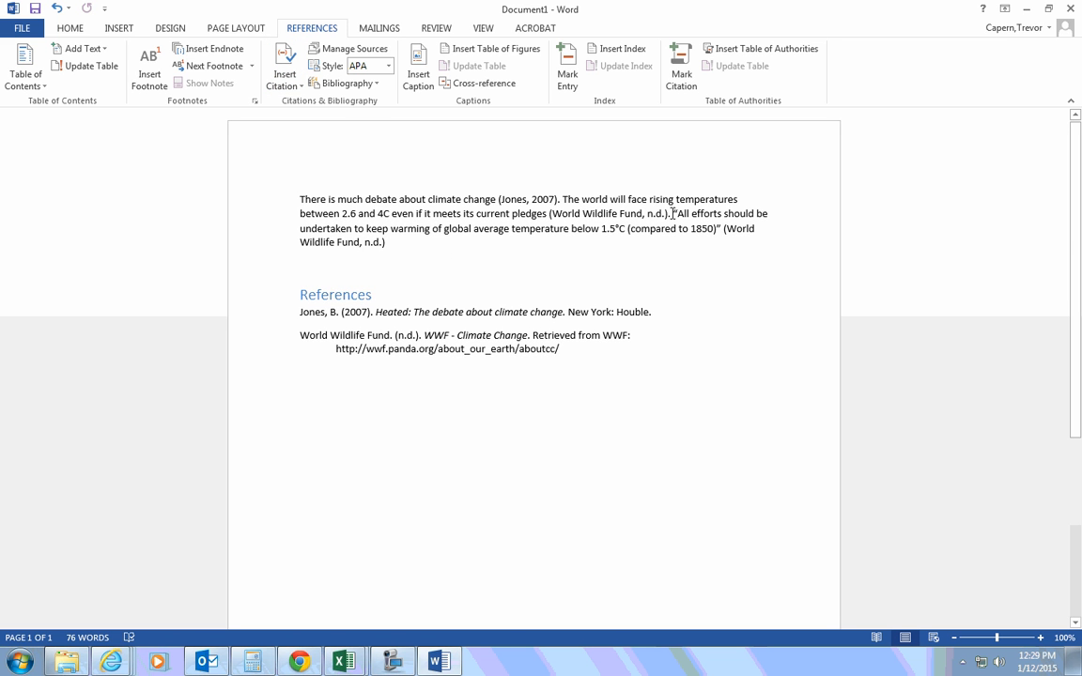
# Edit the quotation's World Wildlife Fund citation to add page number 5
pyautogui.click(384, 242)
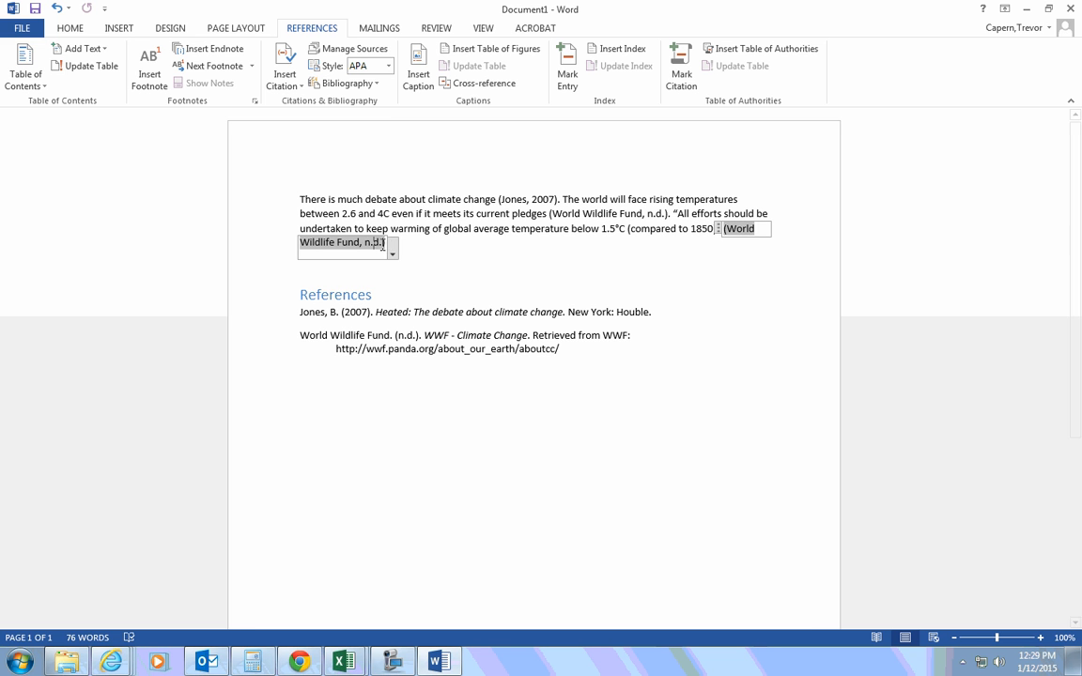
pyautogui.click(392, 251)
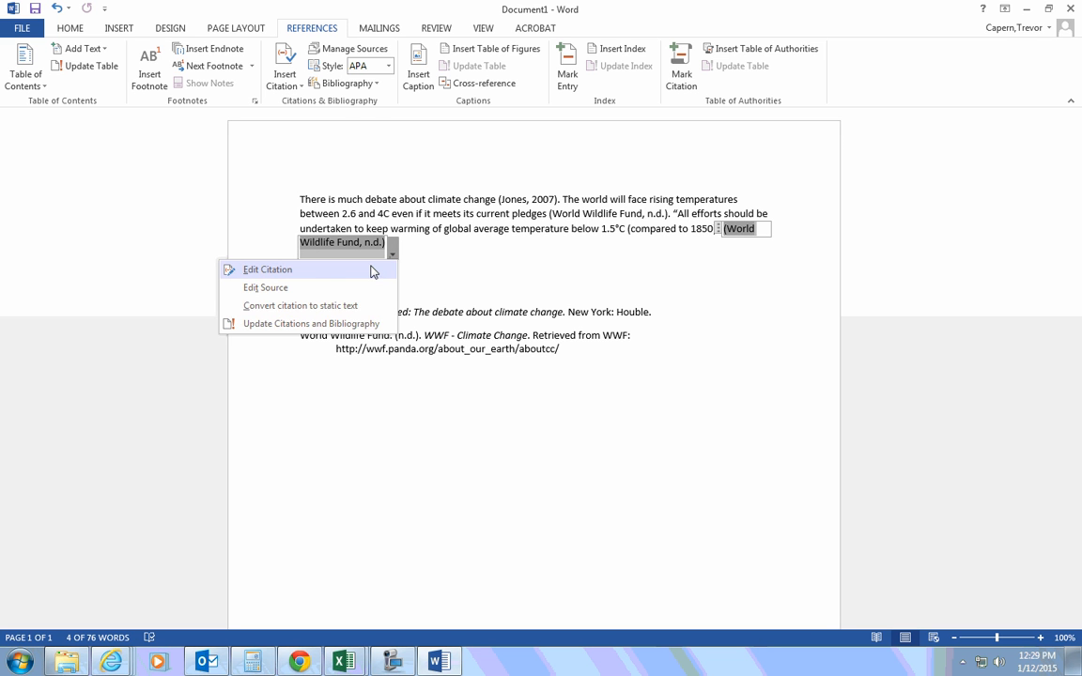
pyautogui.click(373, 271)
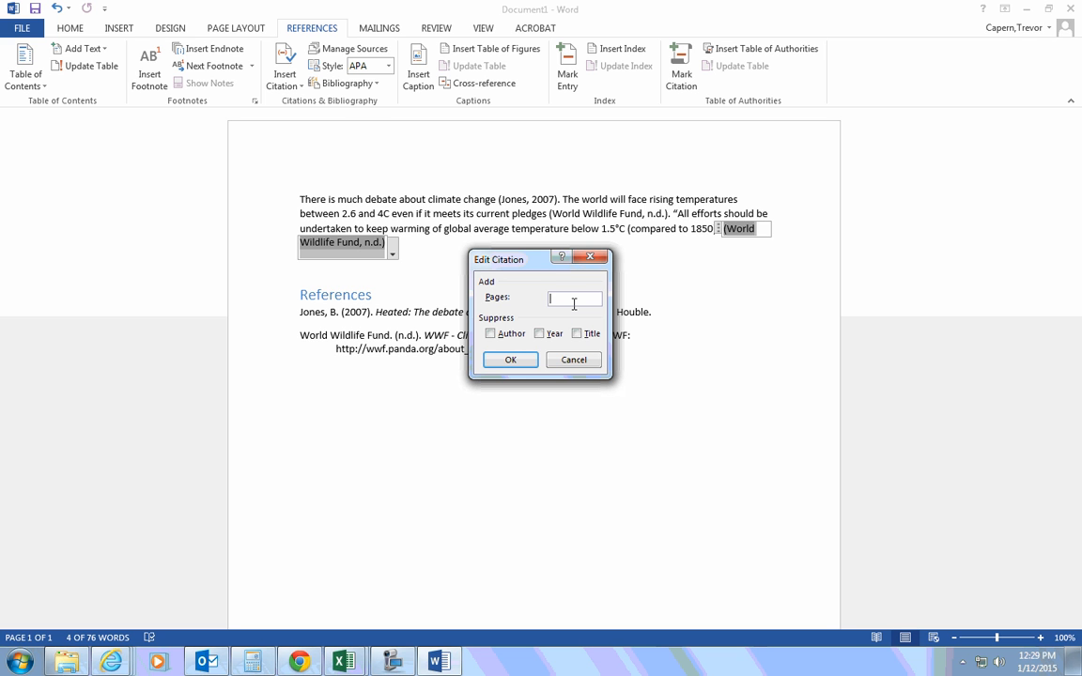
pyautogui.click(510, 361)
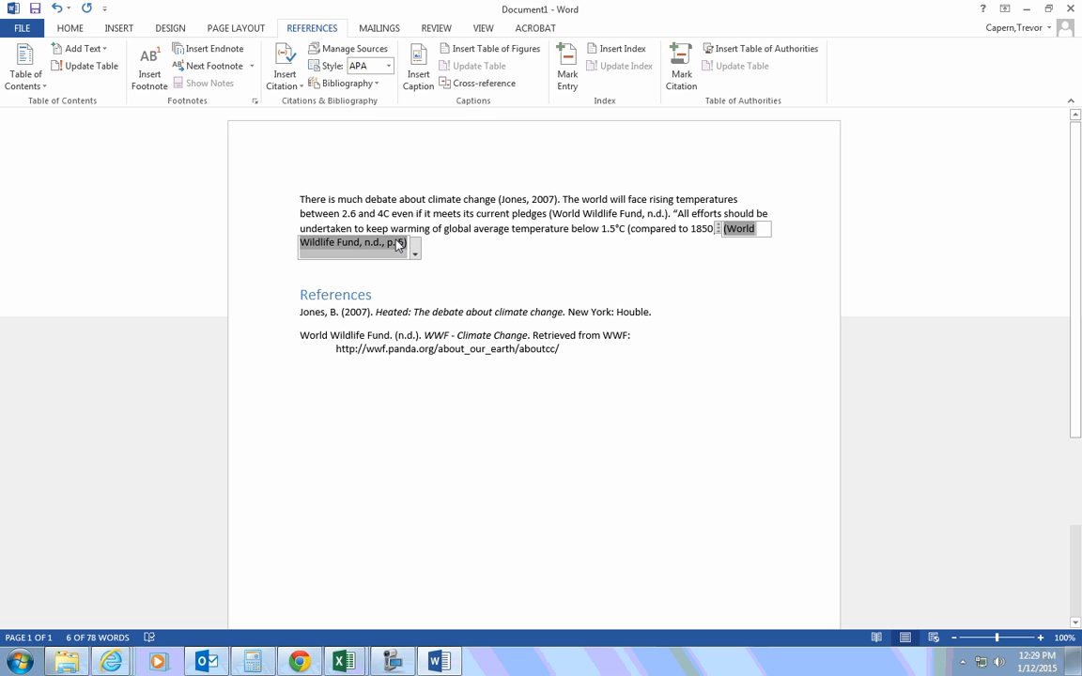
pyautogui.click(444, 246)
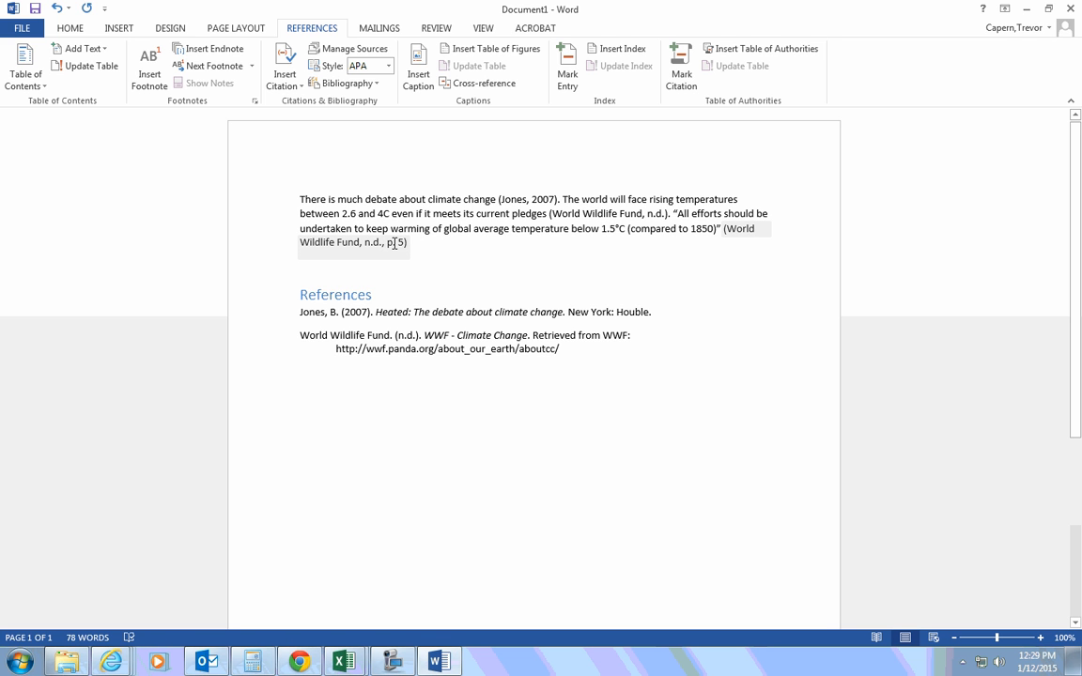
# Convert the quotation's citation to static text and change its "p." to "par."
pyautogui.rightClick(392, 246)
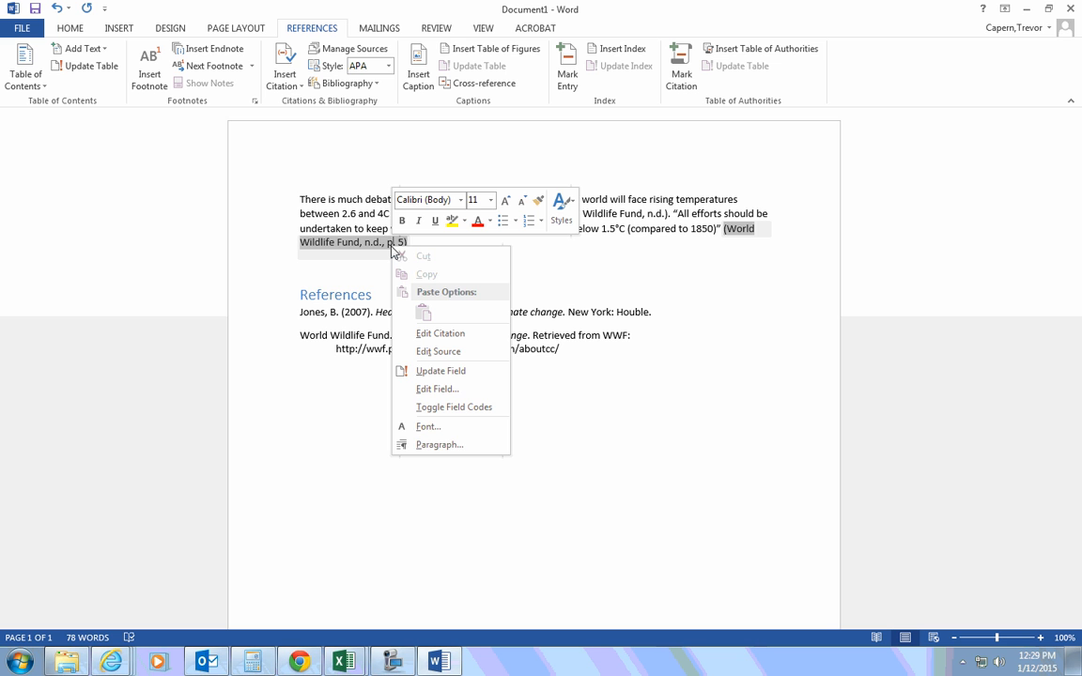
pyautogui.press('Escape')
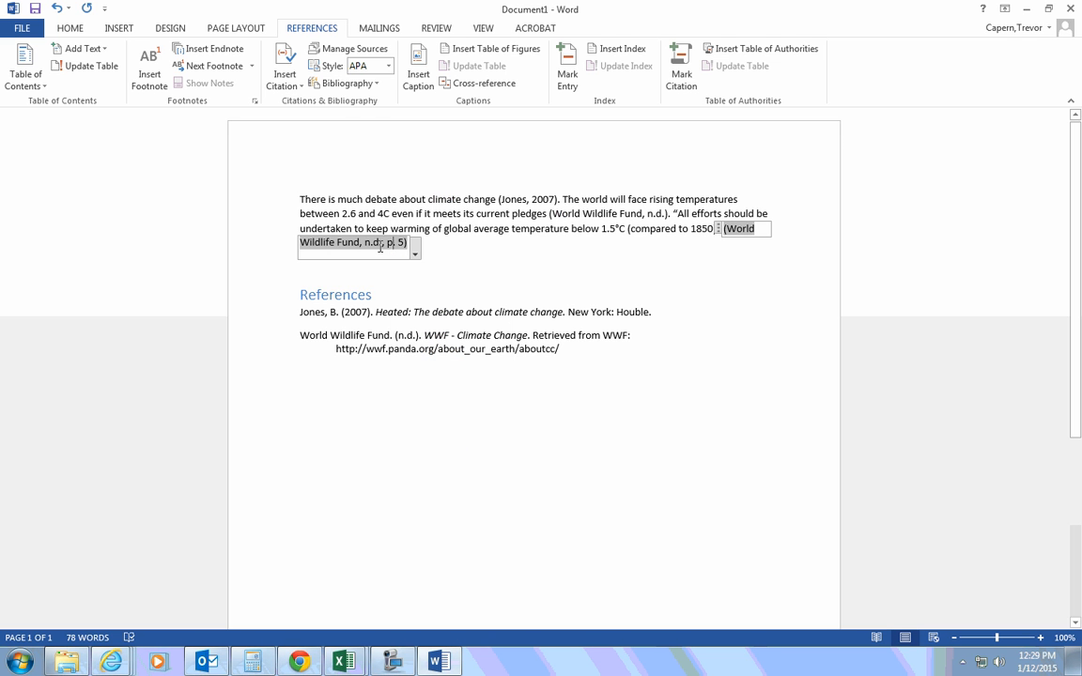
pyautogui.click(414, 252)
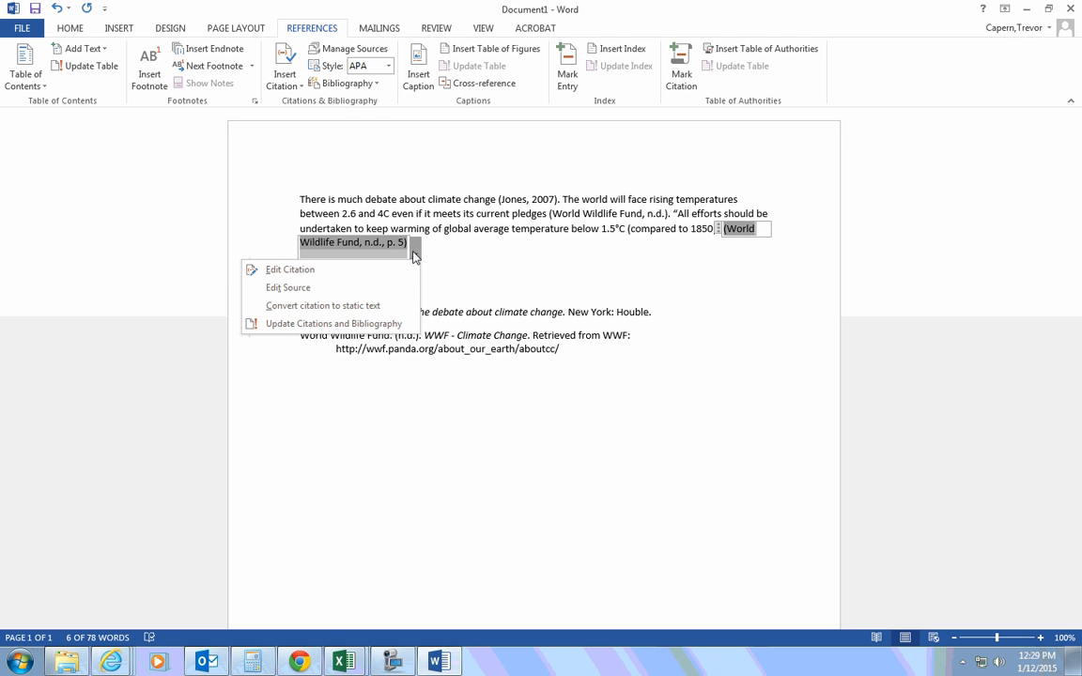
pyautogui.click(364, 313)
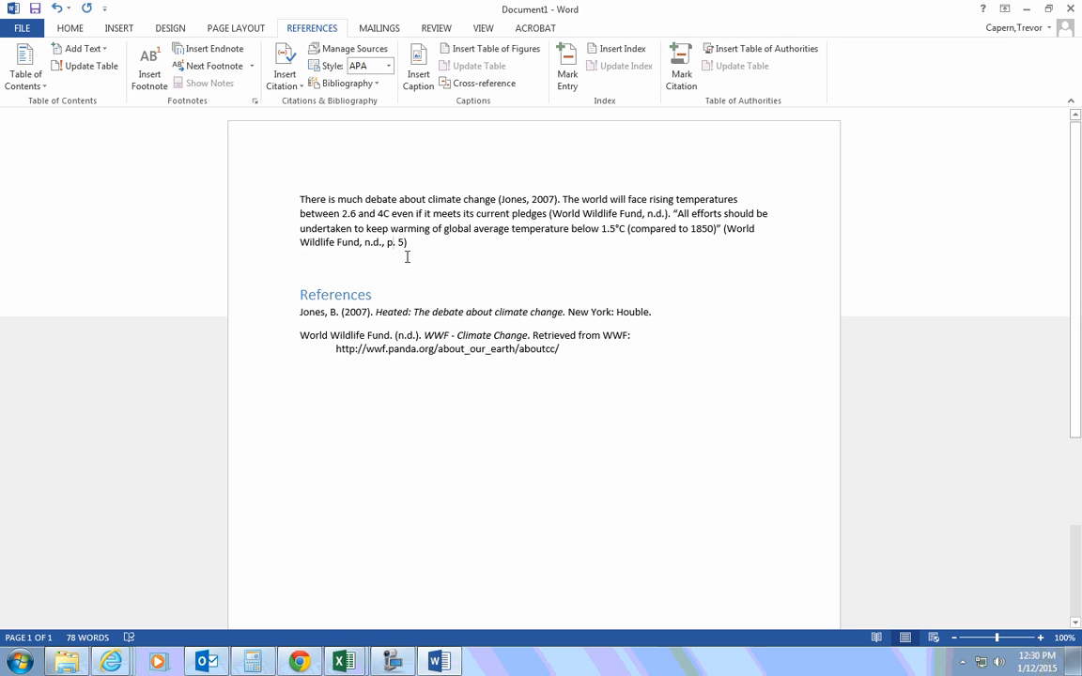
pyautogui.write('ar')
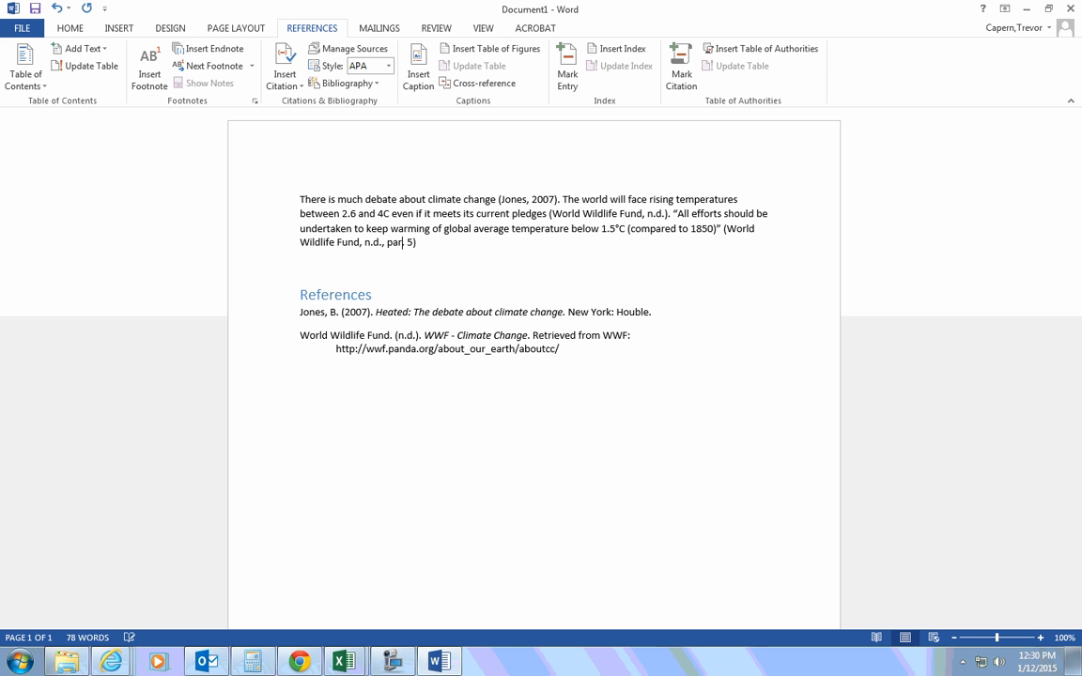
# End the quotation's citation with a period and start a new sentence reading "Many don't believe this"
pyautogui.click(476, 246)
pyautogui.write('.')
pyautogui.write(" Many don't")
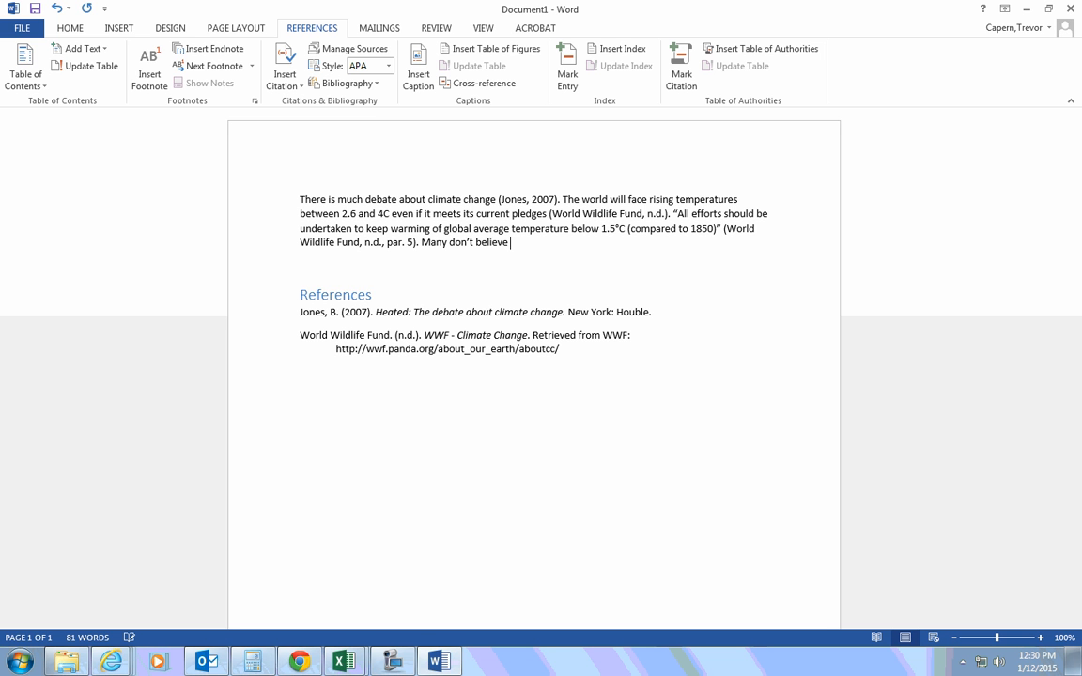
pyautogui.write(' believe this')
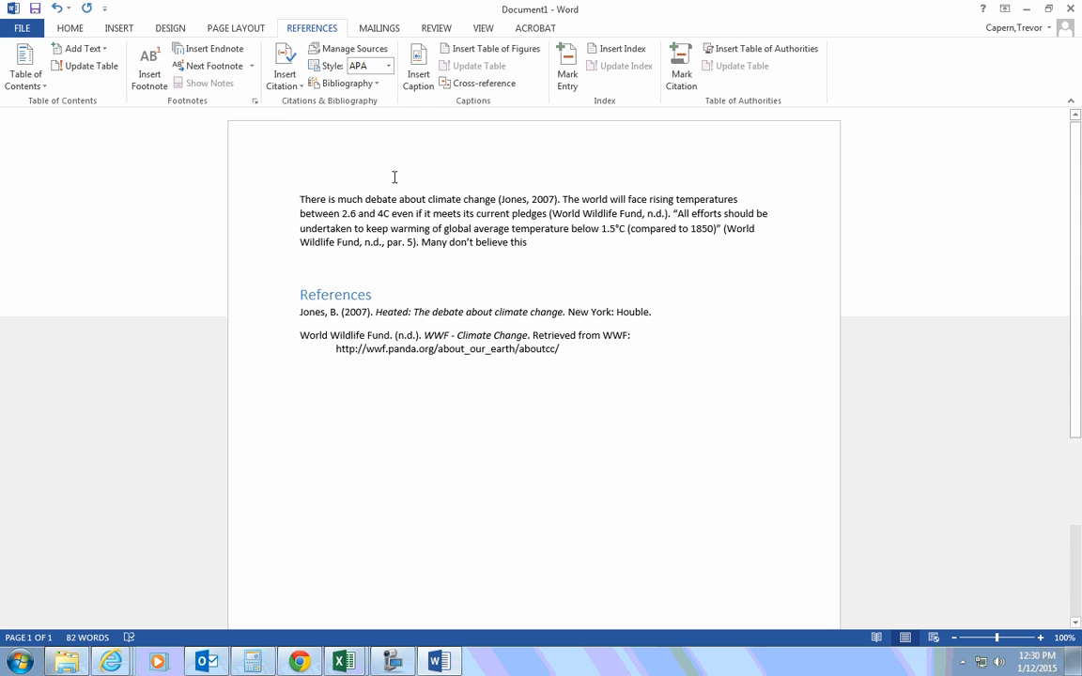
# Cite the 2007 source "Heated: The debate about climate change" after "Many don't believe this" and end the sentence with a period
pyautogui.click(291, 84)
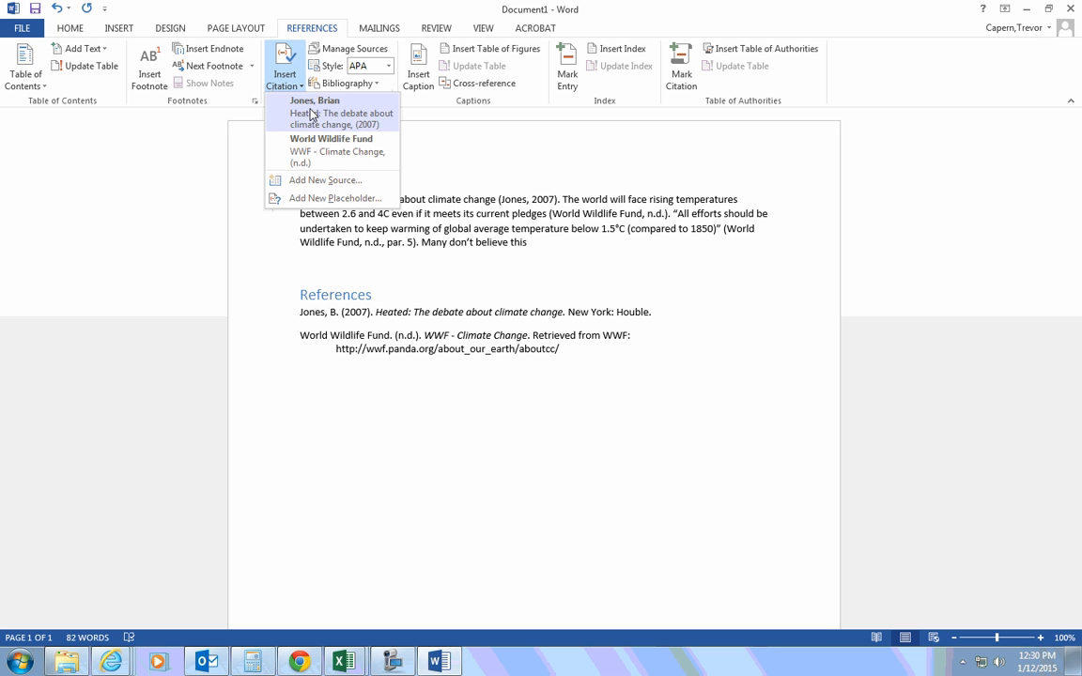
pyautogui.click(310, 111)
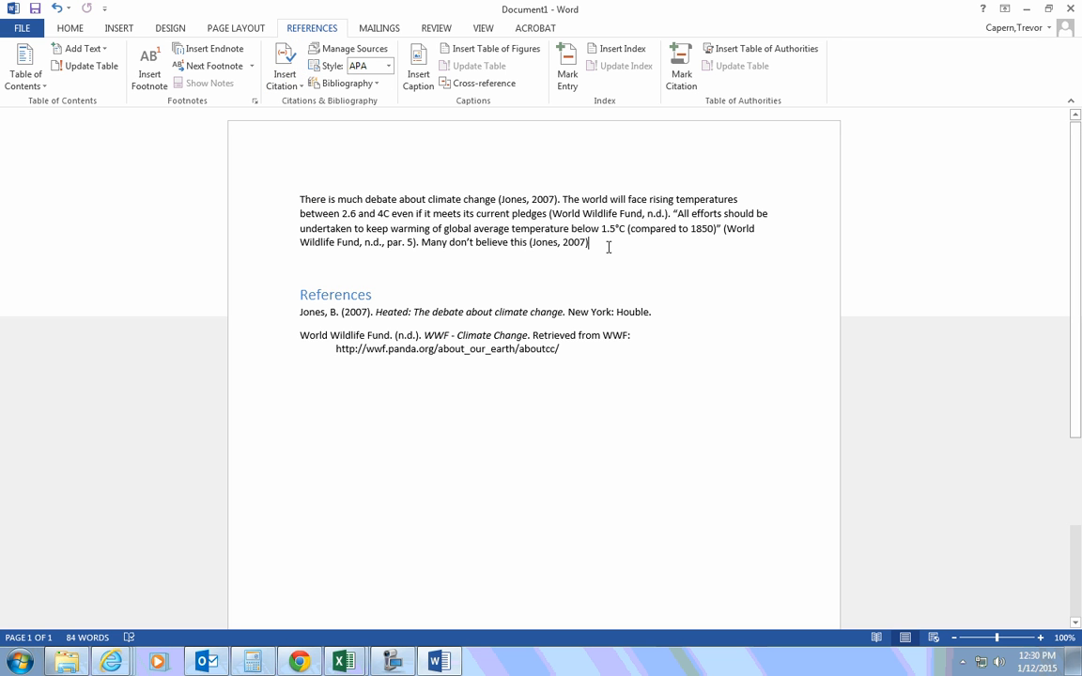
pyautogui.write('. ')
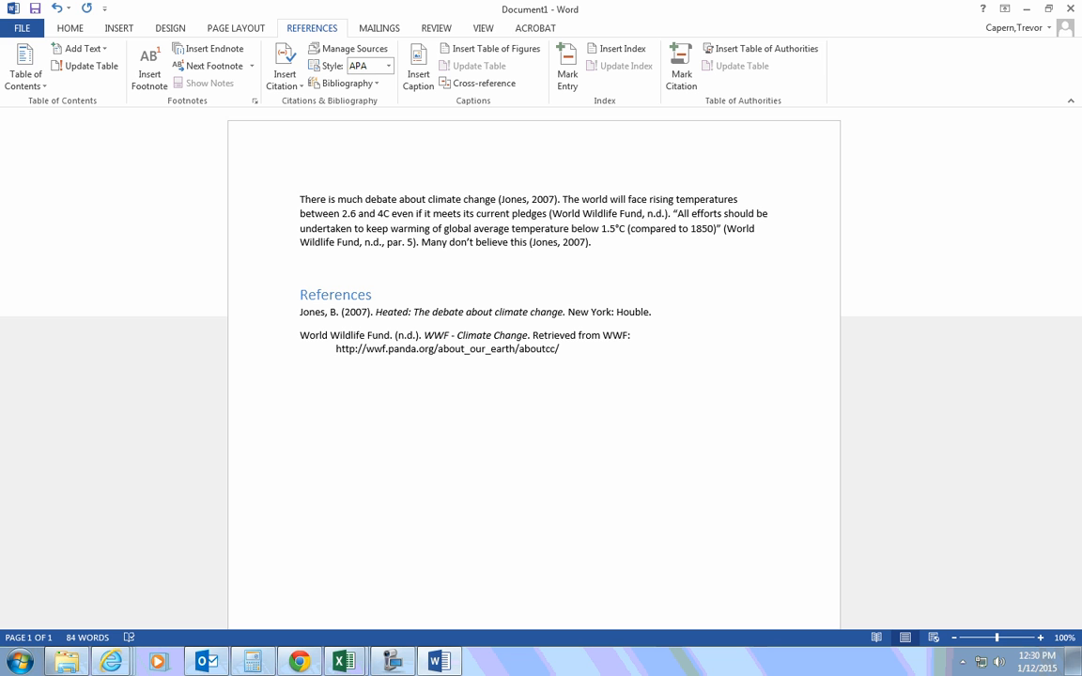
# Add the text "More people don't enjoy this" as the paragraph's next sentence
pyautogui.write('more')
pyautogui.press('BackSpace')
pyautogui.press('BackSpace')
pyautogui.write('ope')
pyautogui.press('BackSpace')
pyautogui.press('BackSpace')
pyautogui.press('BackSpace')
pyautogui.write("eople don't enjoy this")
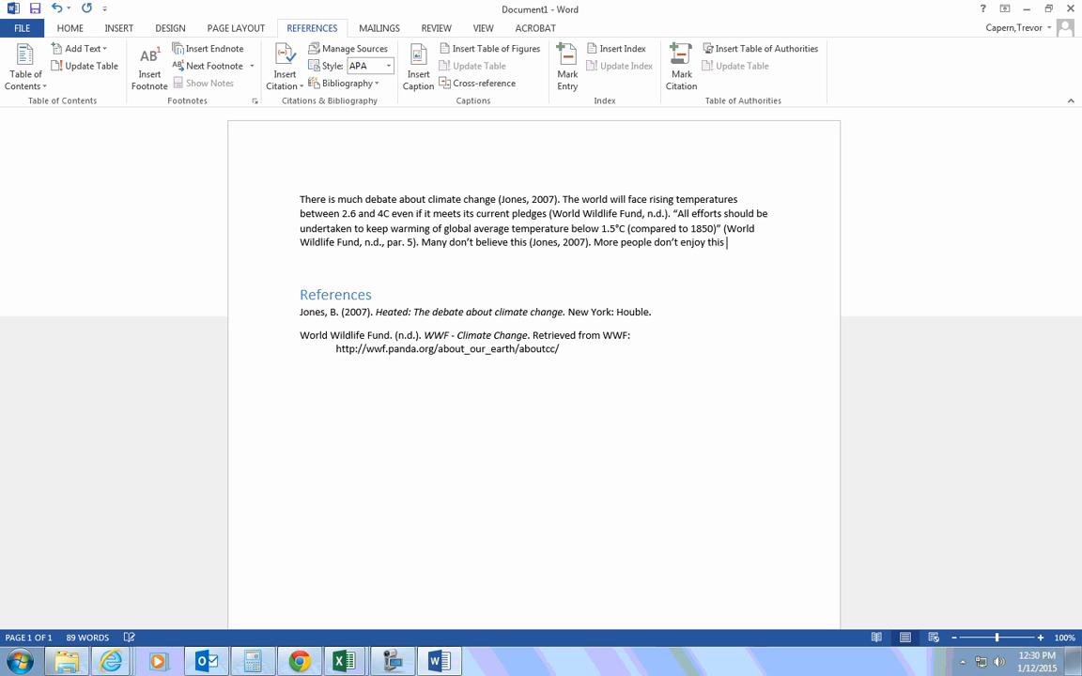
# Cite the World Wildlife Fund source after "More people don't enjoy this" and end the sentence with a period
pyautogui.click(283, 83)
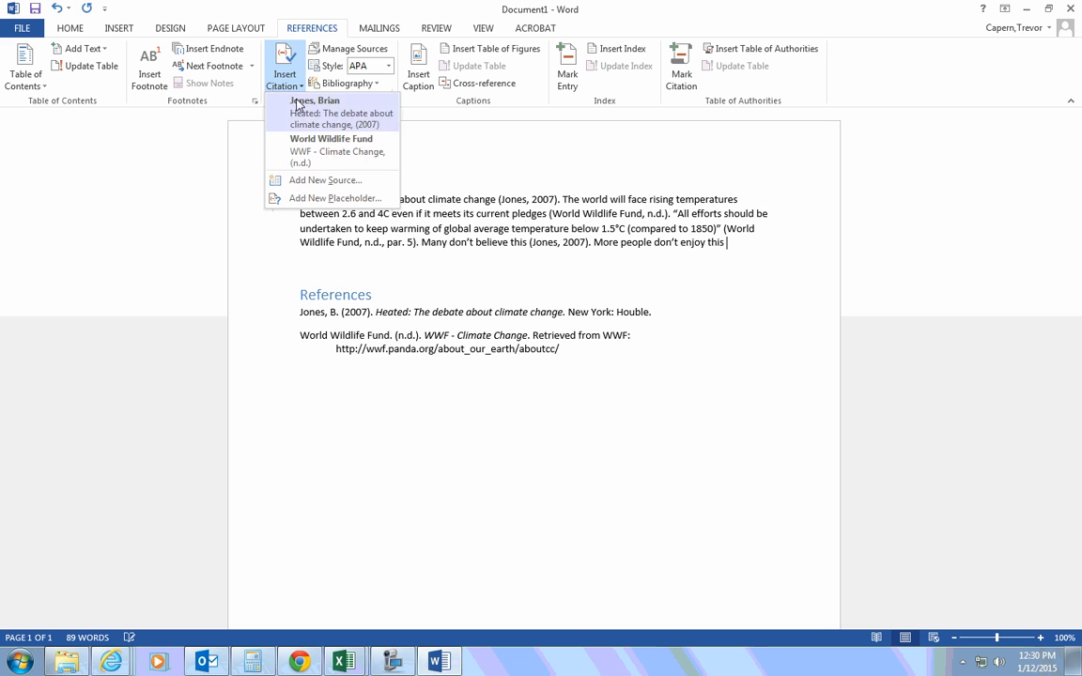
pyautogui.click(331, 158)
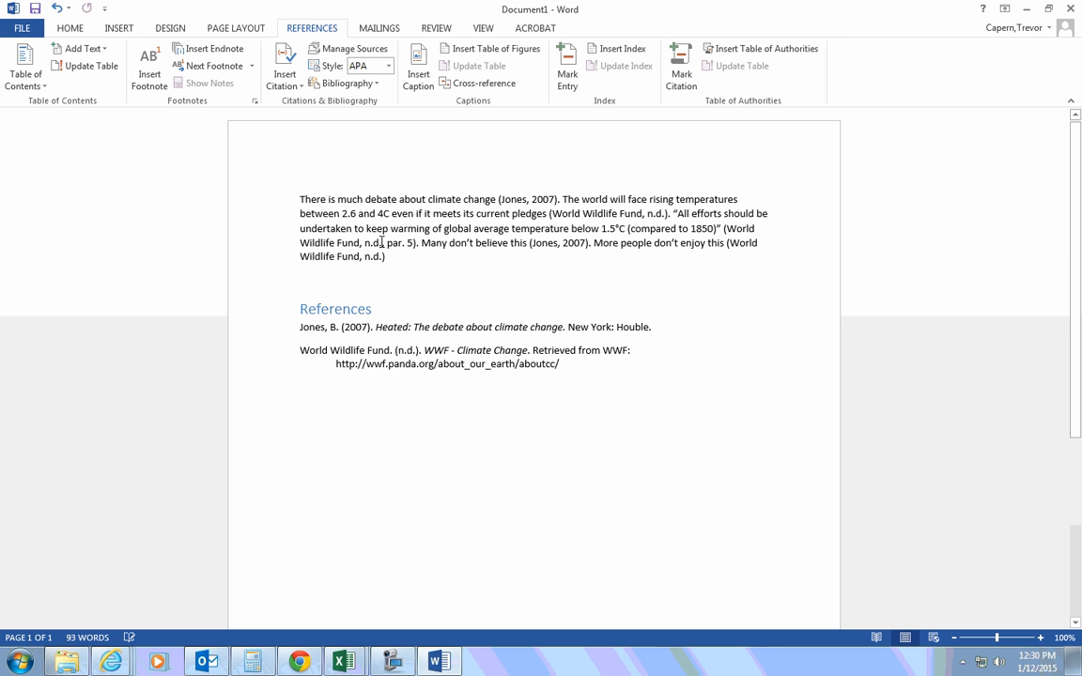
pyautogui.write('.')
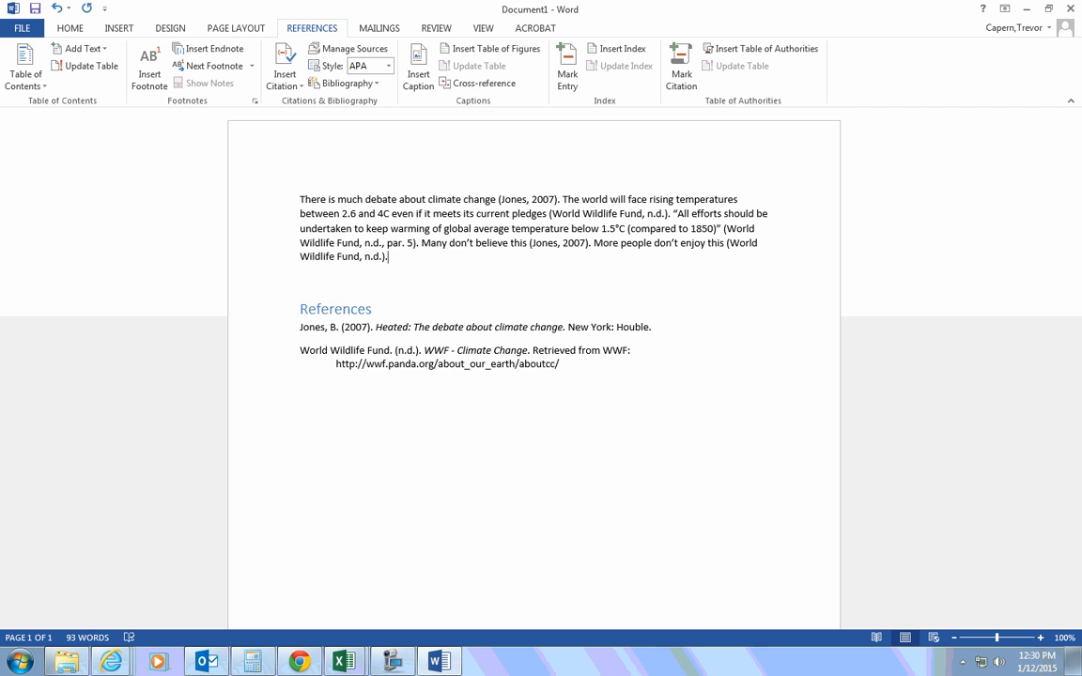
pyautogui.click(393, 666)
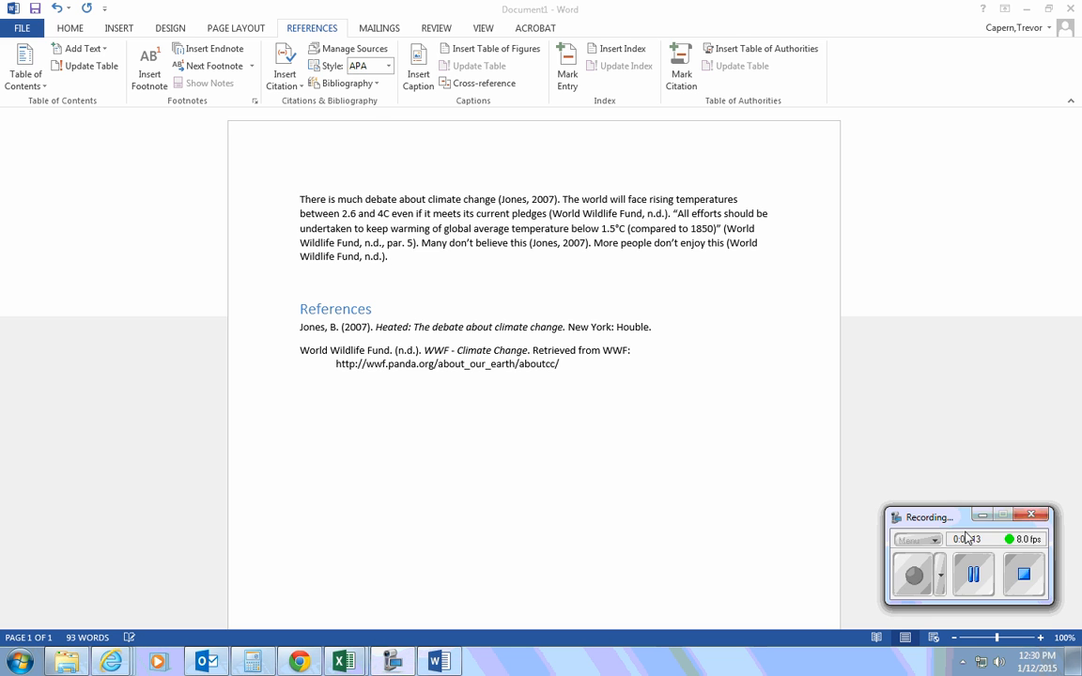